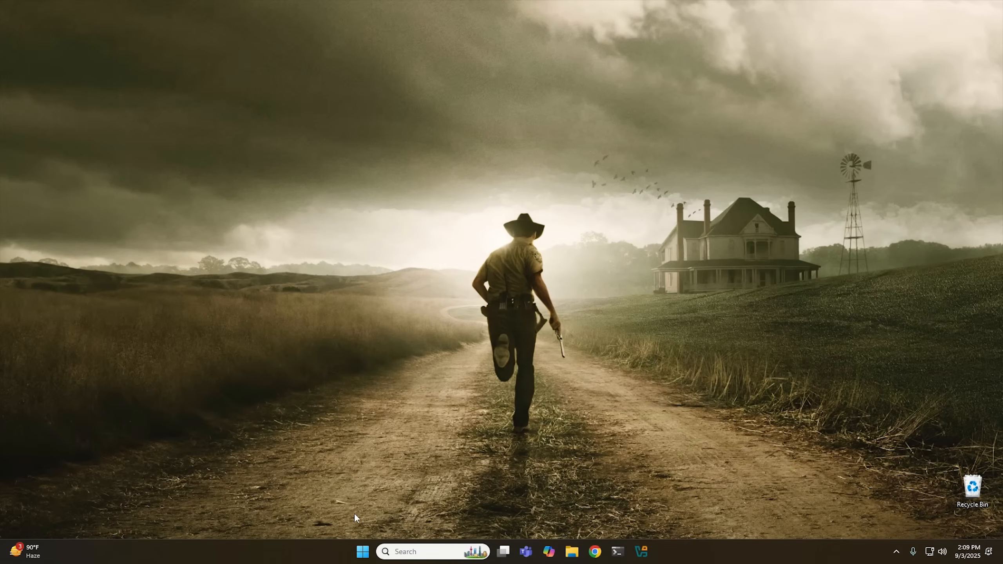
# Check in Task Manager's CPU performance details whether virtualization is enabled, and close Task Manager
pyautogui.rightClick(282, 557)
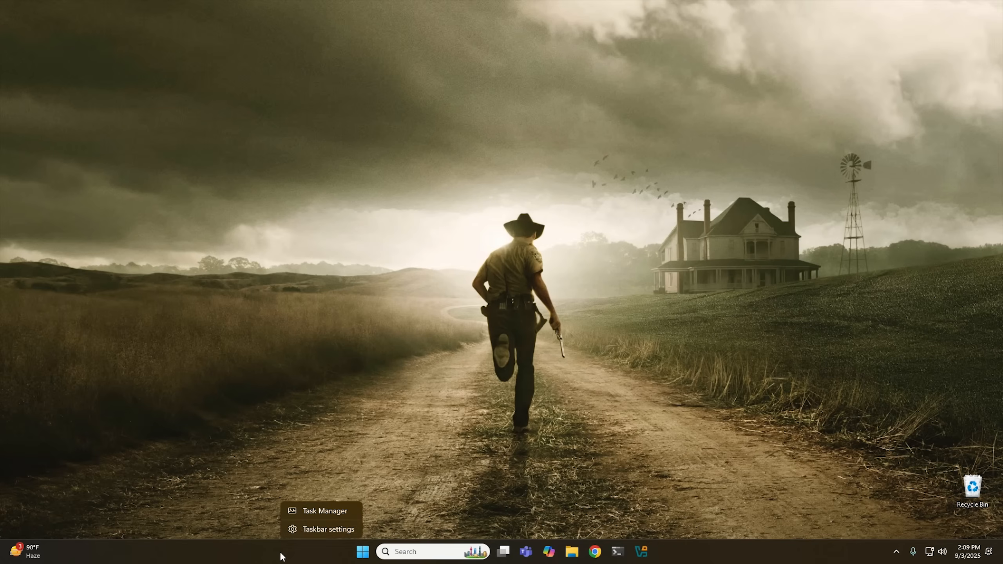
pyautogui.click(322, 513)
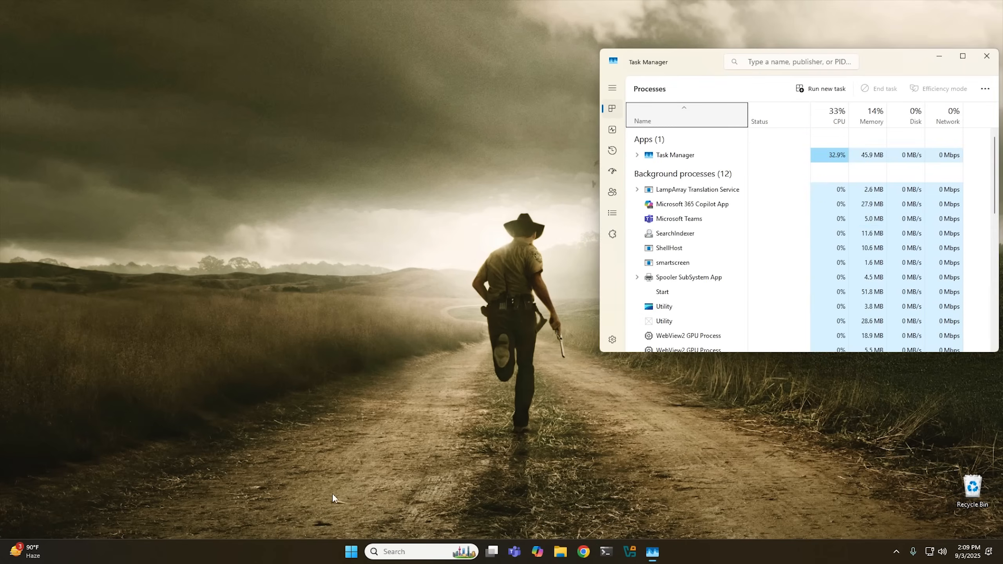
pyautogui.click(613, 130)
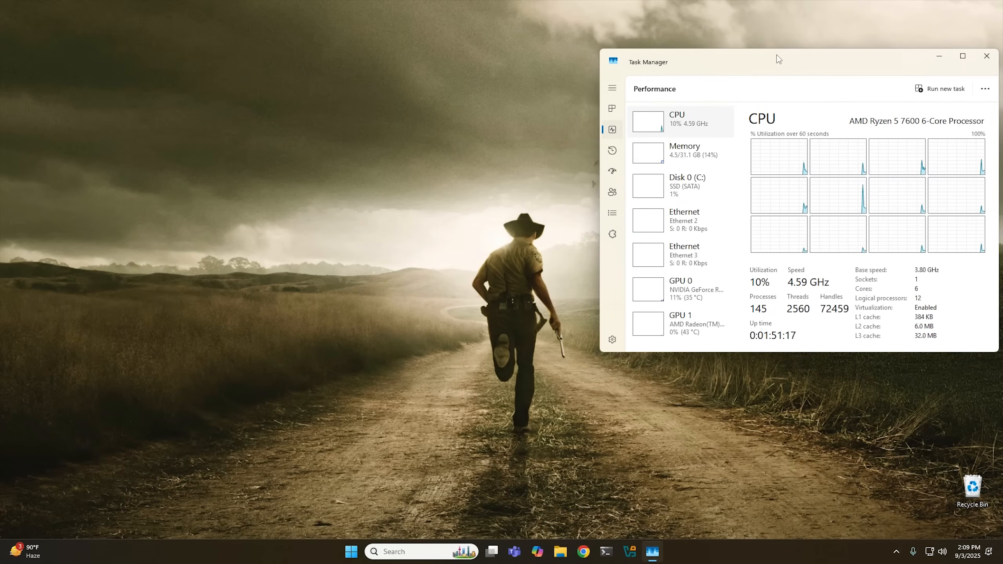
pyautogui.moveTo(780, 59); pyautogui.dragTo(641, 68)
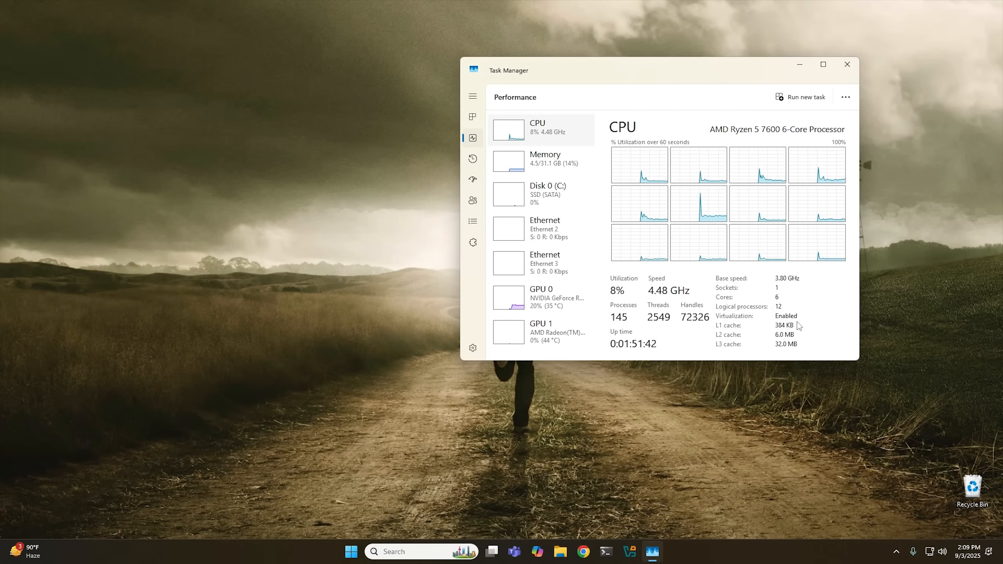
pyautogui.click(847, 65)
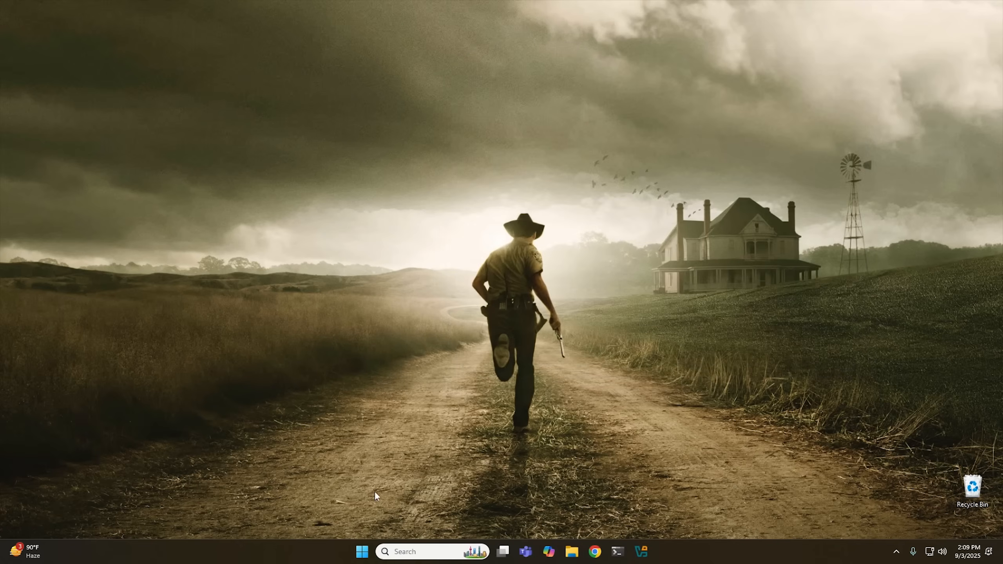
# Open the Windows Features dialog through Control Panel's Programs and Features
pyautogui.click(362, 553)
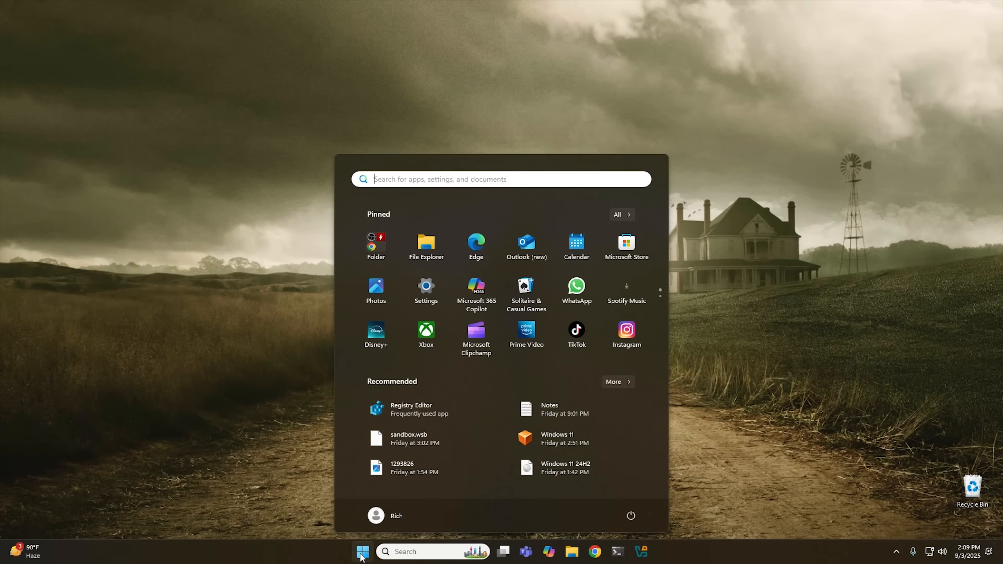
pyautogui.write('control')
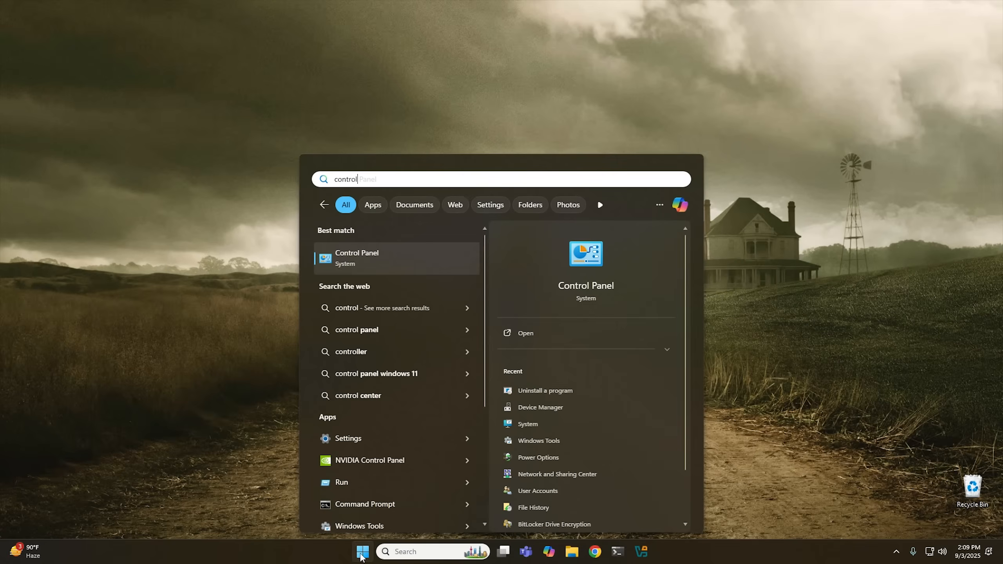
pyautogui.click(395, 263)
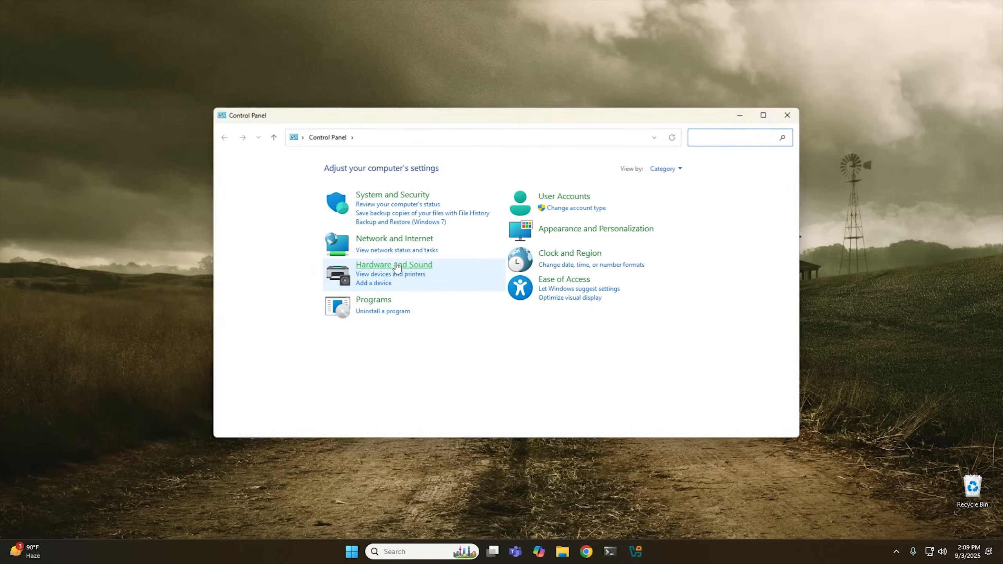
pyautogui.click(392, 312)
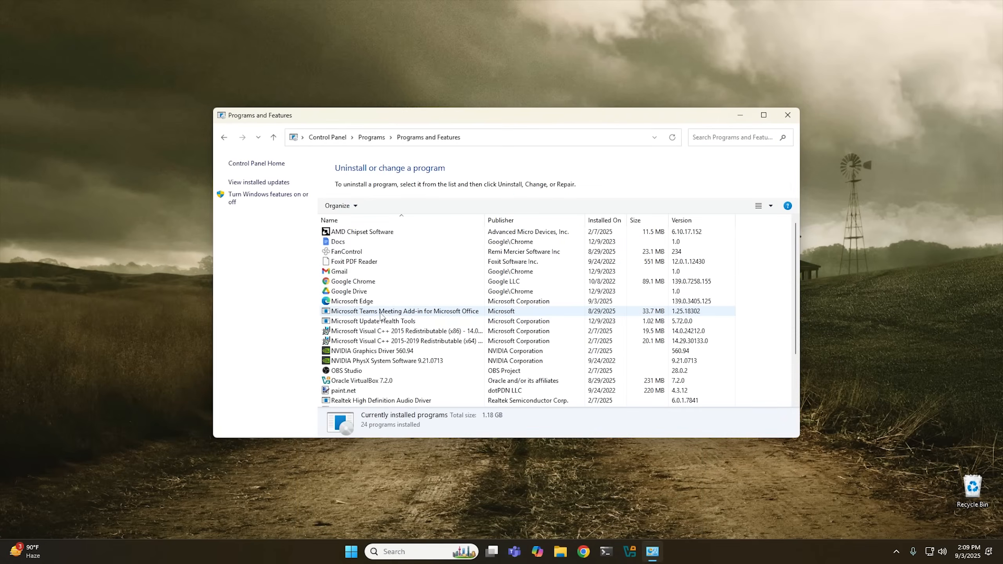
pyautogui.click(253, 200)
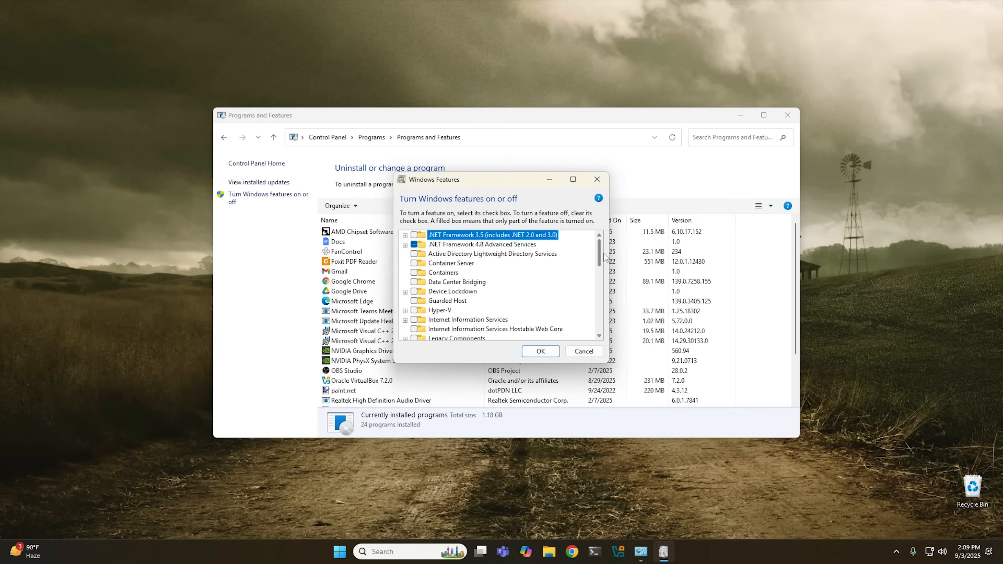
# Turn on the Windows Sandbox feature and restart the PC to finish installing it
pyautogui.moveTo(599, 250); pyautogui.dragTo(600, 322)
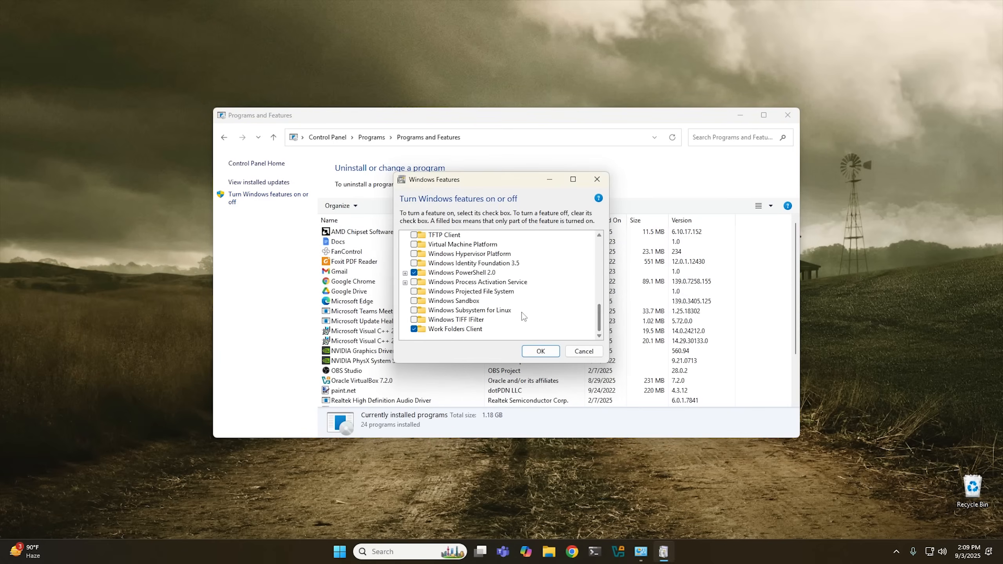
pyautogui.click(449, 301)
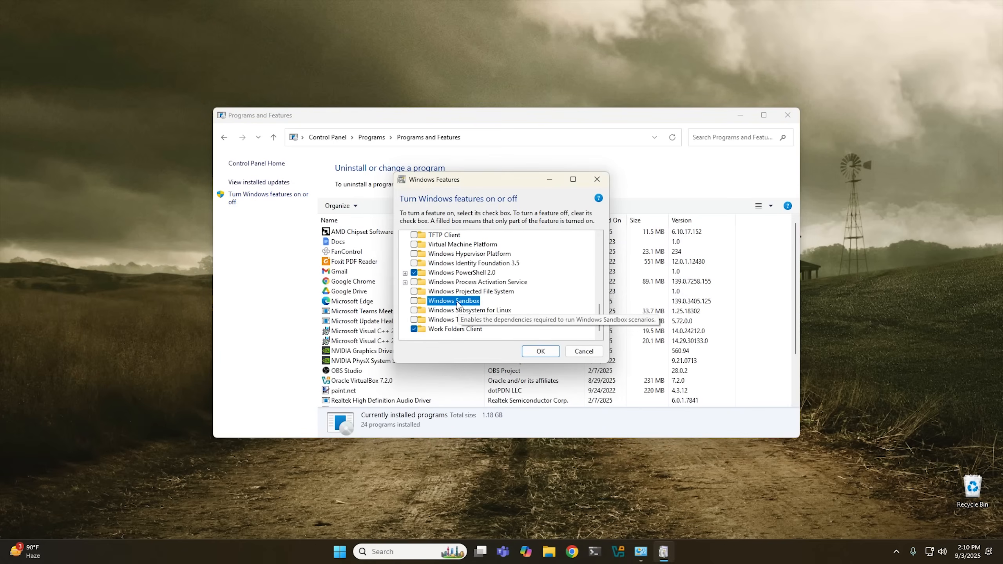
pyautogui.click(540, 352)
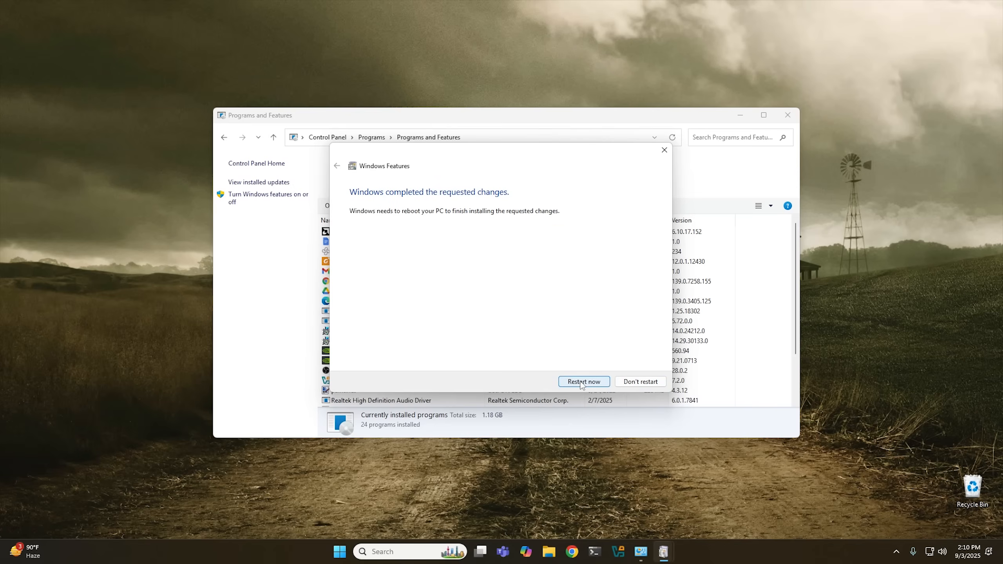
pyautogui.click(584, 381)
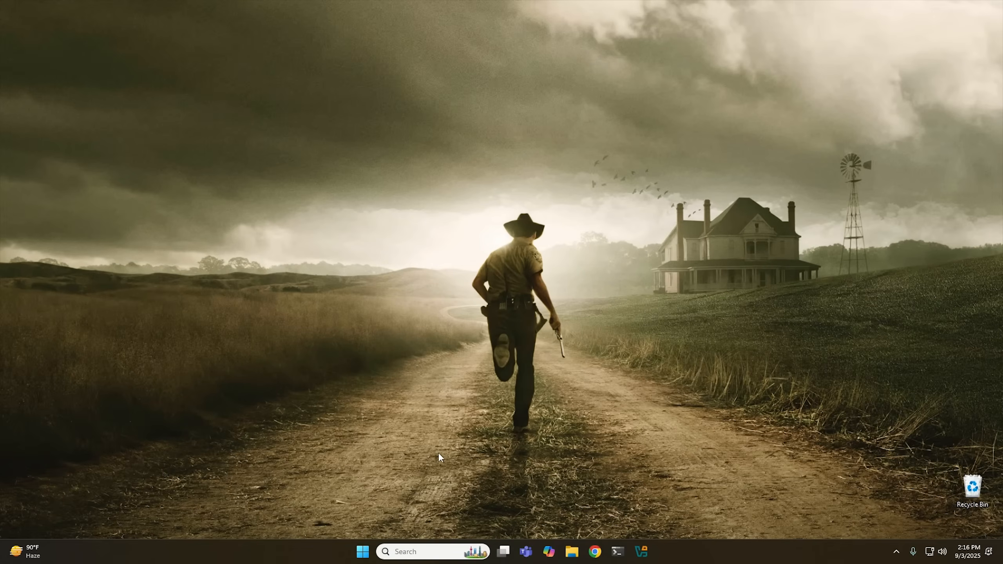
# Launch Windows Sandbox and move its window closer to the middle of the desktop
pyautogui.click(363, 553)
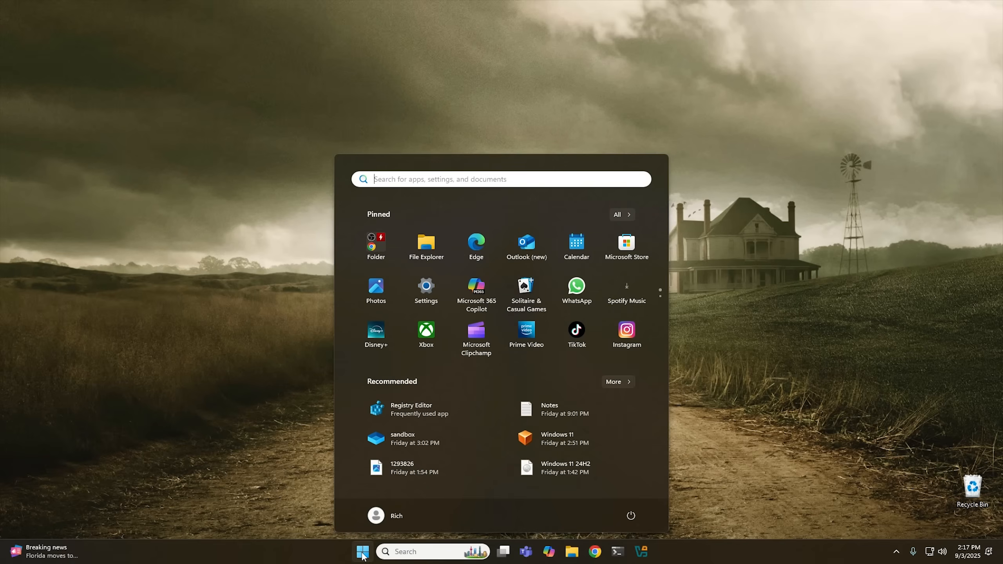
pyautogui.write('windows')
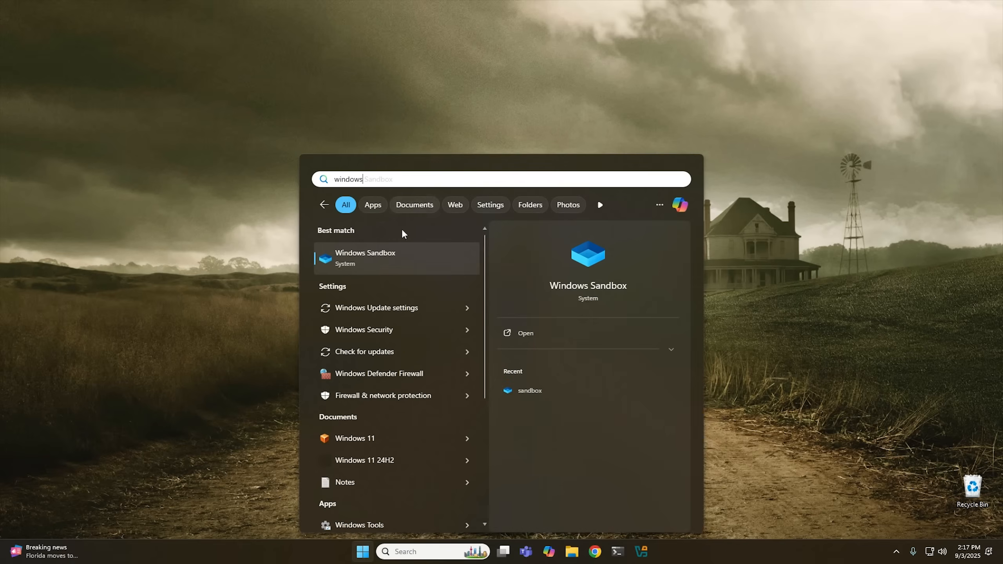
pyautogui.click(385, 257)
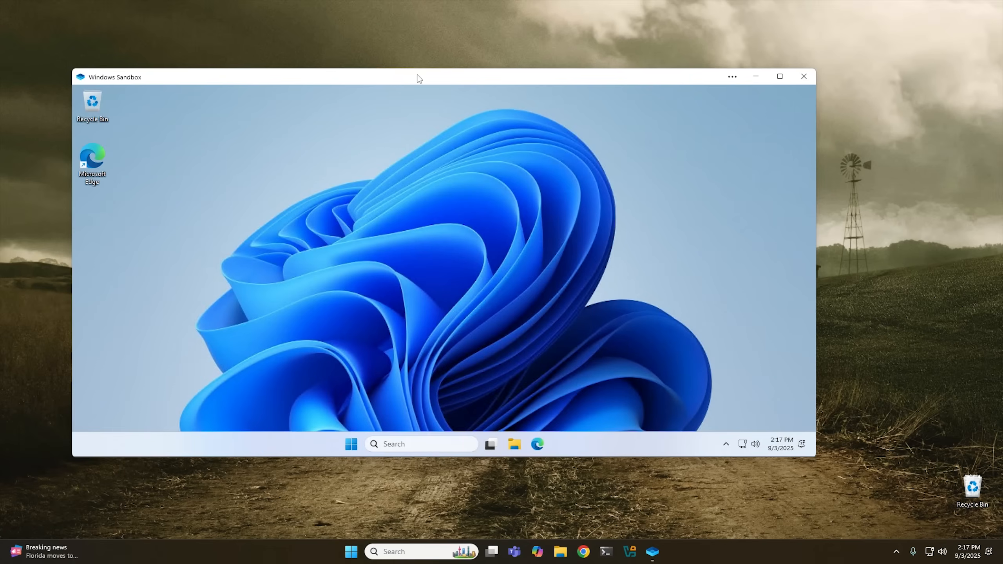
pyautogui.moveTo(414, 78); pyautogui.dragTo(472, 84)
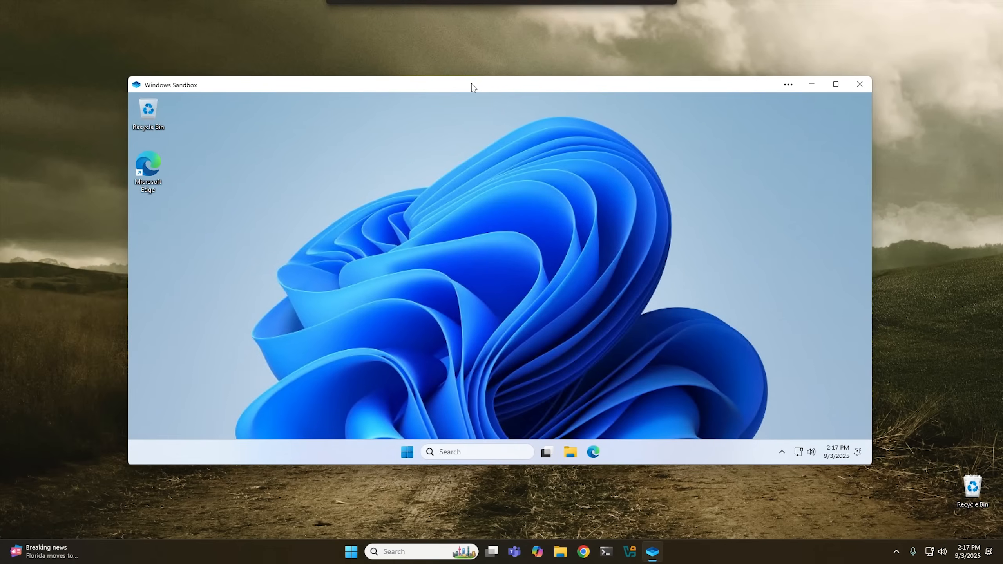
# Examine the pinned items and the full app list in the sandbox's Start menu
pyautogui.click(407, 452)
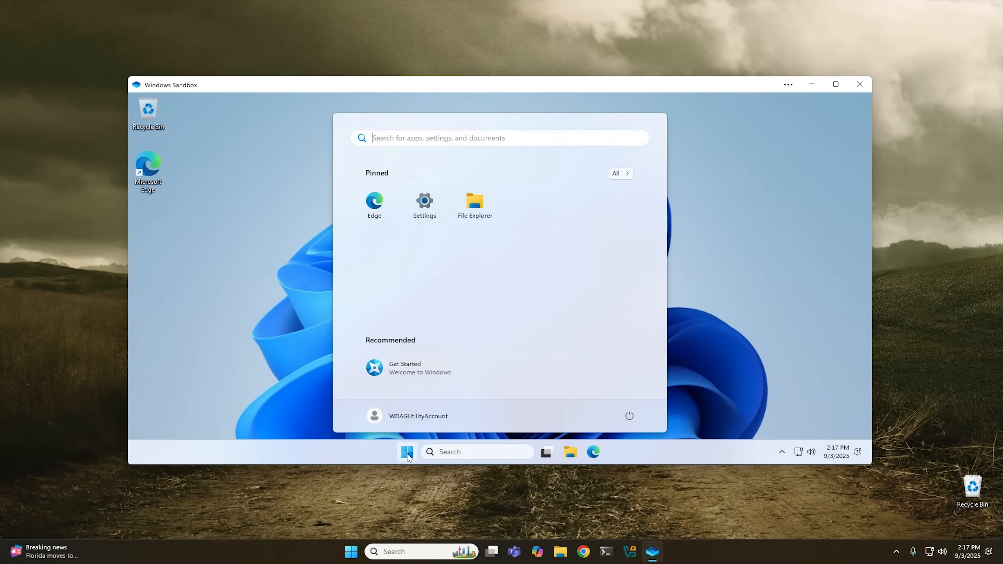
pyautogui.click(407, 455)
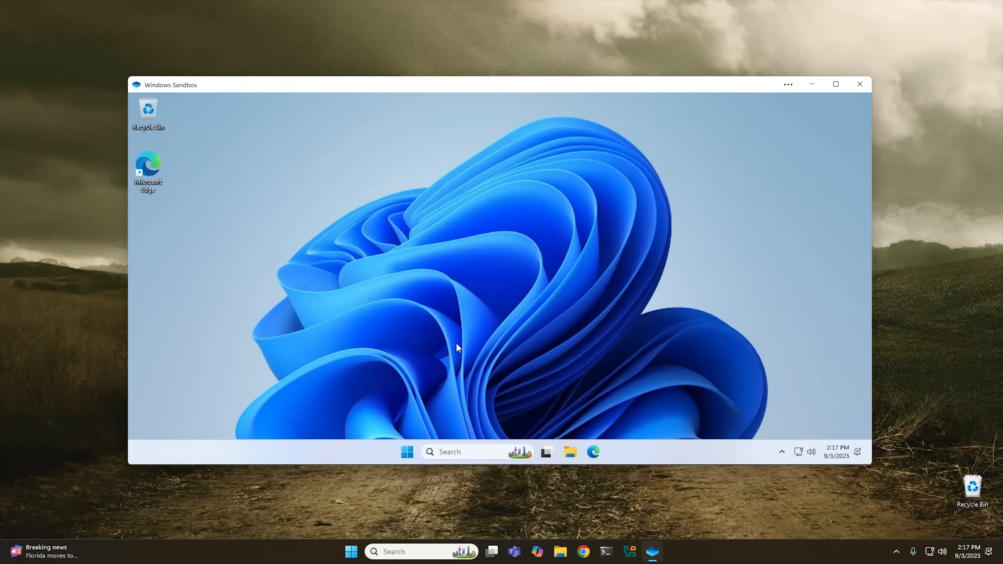
pyautogui.click(407, 452)
pyautogui.click(621, 175)
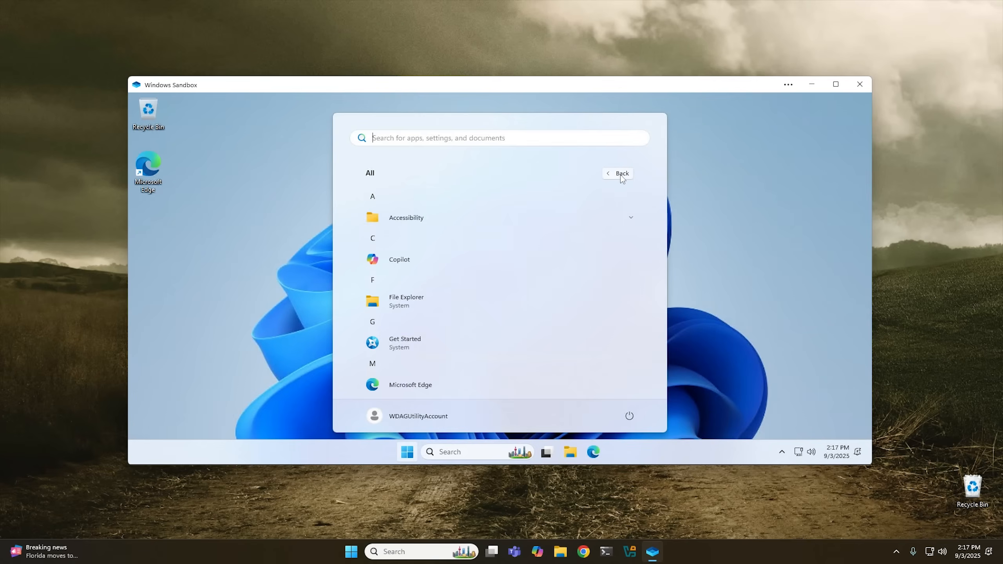
pyautogui.click(615, 175)
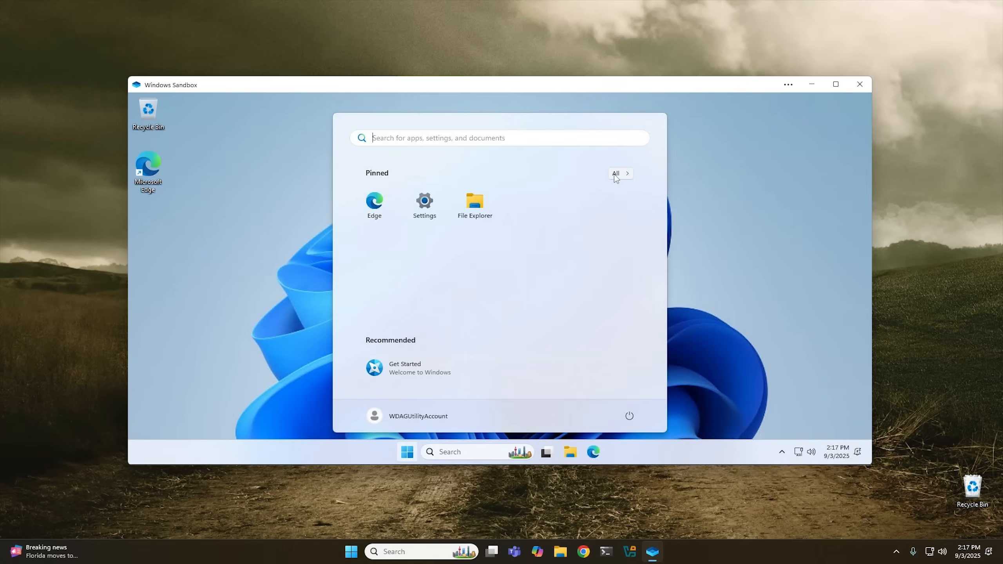
pyautogui.click(692, 184)
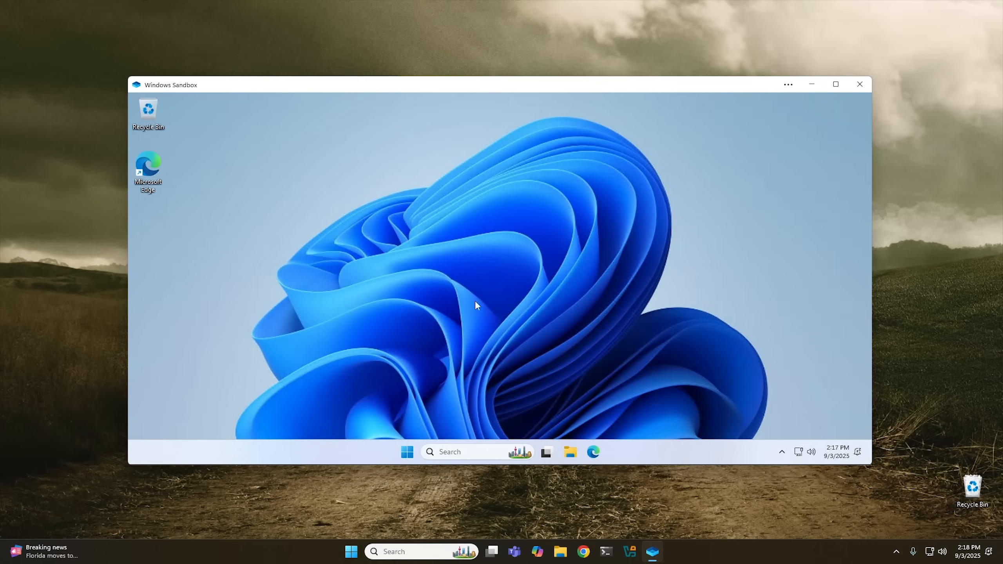
# Make room beside the sandbox window and create a text document named File on the host desktop
pyautogui.moveTo(409, 83); pyautogui.dragTo(445, 83)
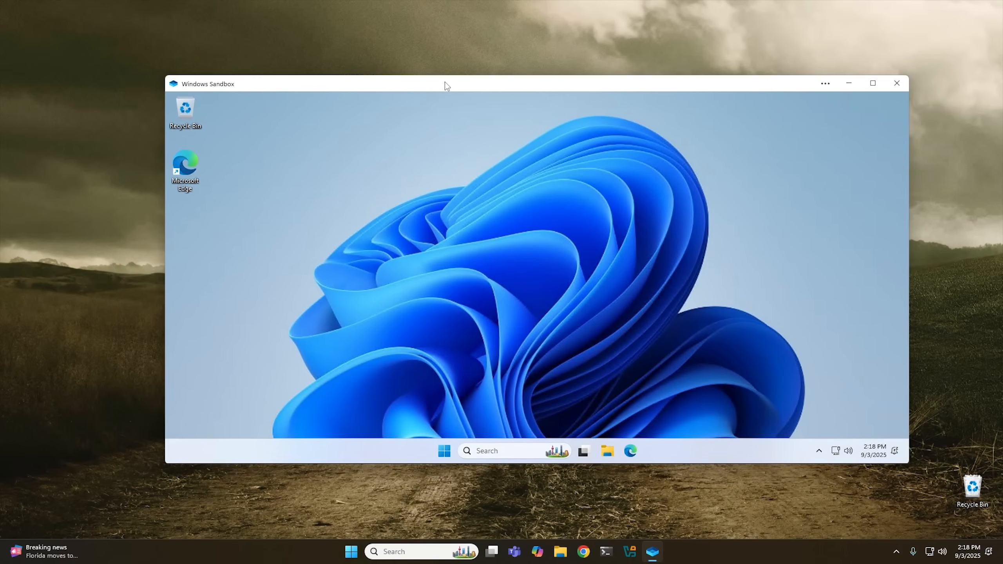
pyautogui.click(65, 209)
pyautogui.rightClick(66, 209)
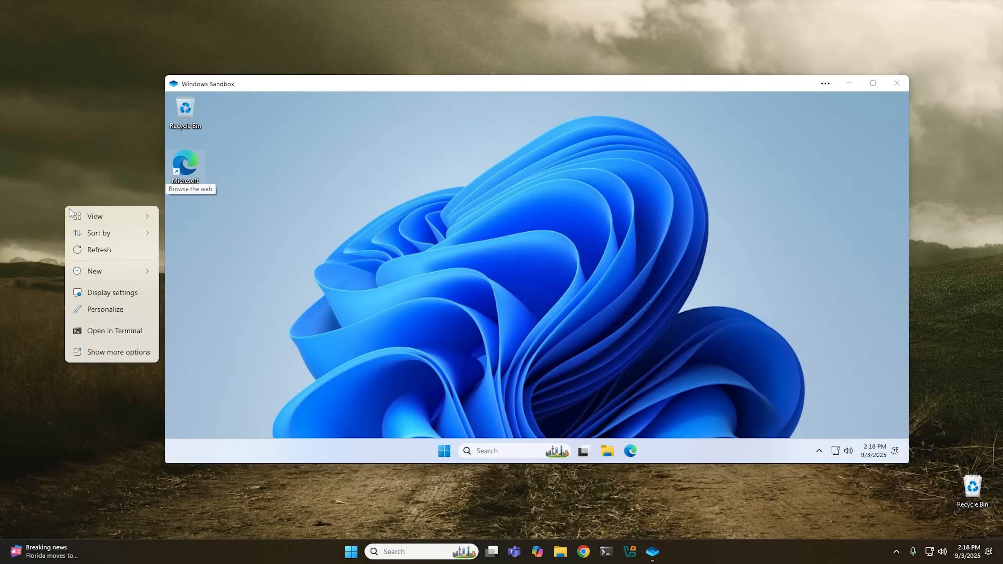
pyautogui.moveTo(96, 275)
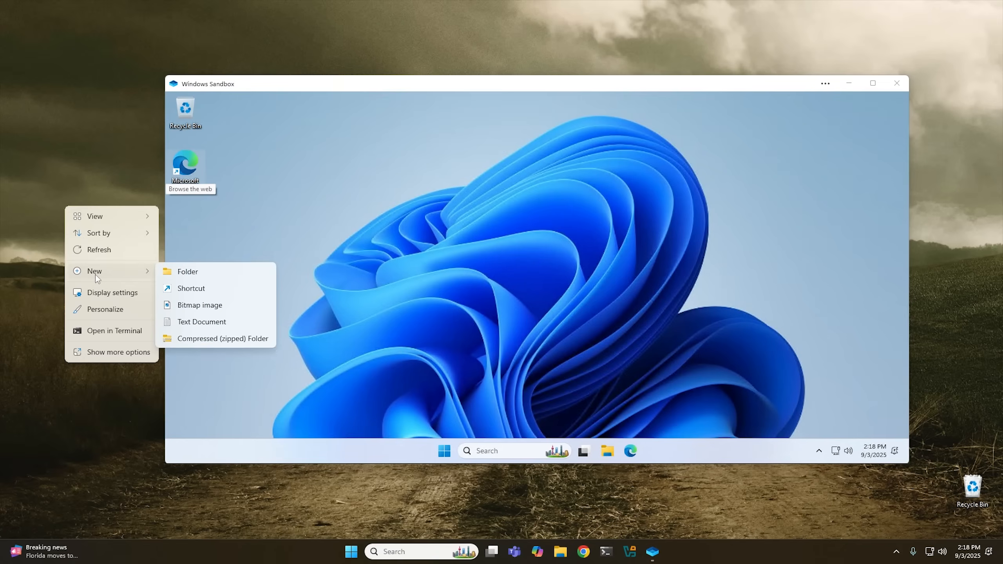
pyautogui.click(196, 325)
pyautogui.write('File')
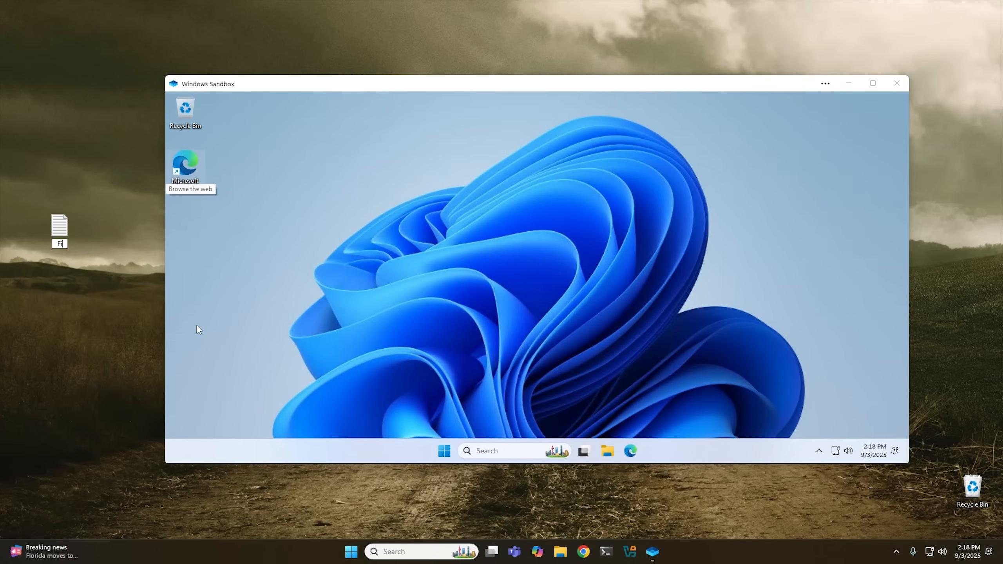
pyautogui.press('Return')
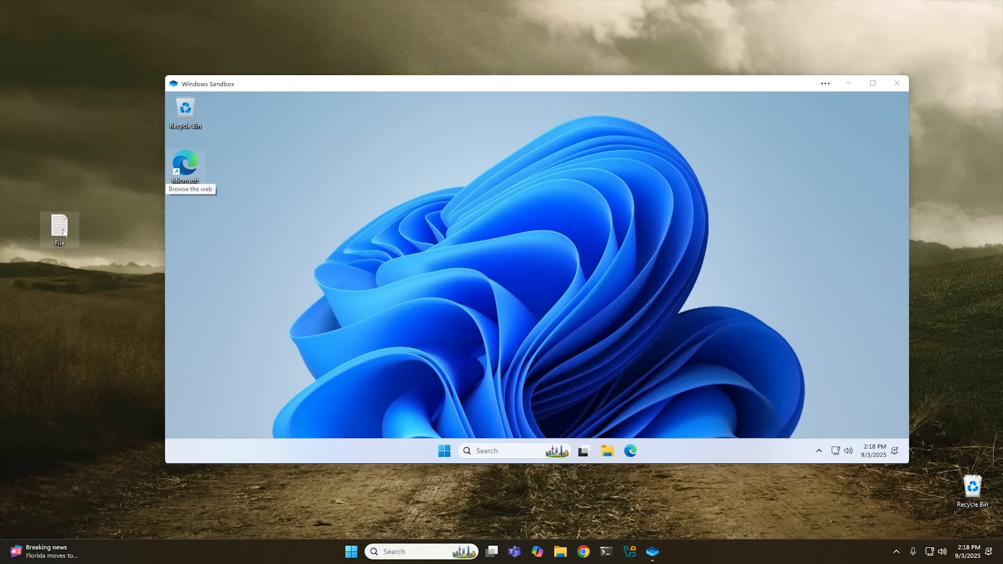
# Copy the File text document from the host desktop onto the sandbox desktop and try to open it there
pyautogui.moveTo(63, 233); pyautogui.dragTo(239, 264)
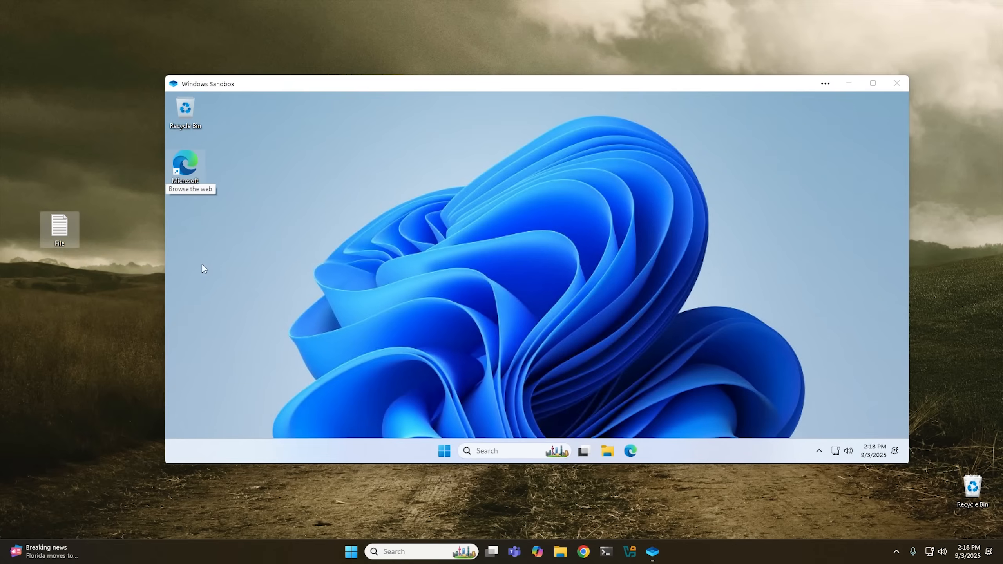
pyautogui.rightClick(63, 230)
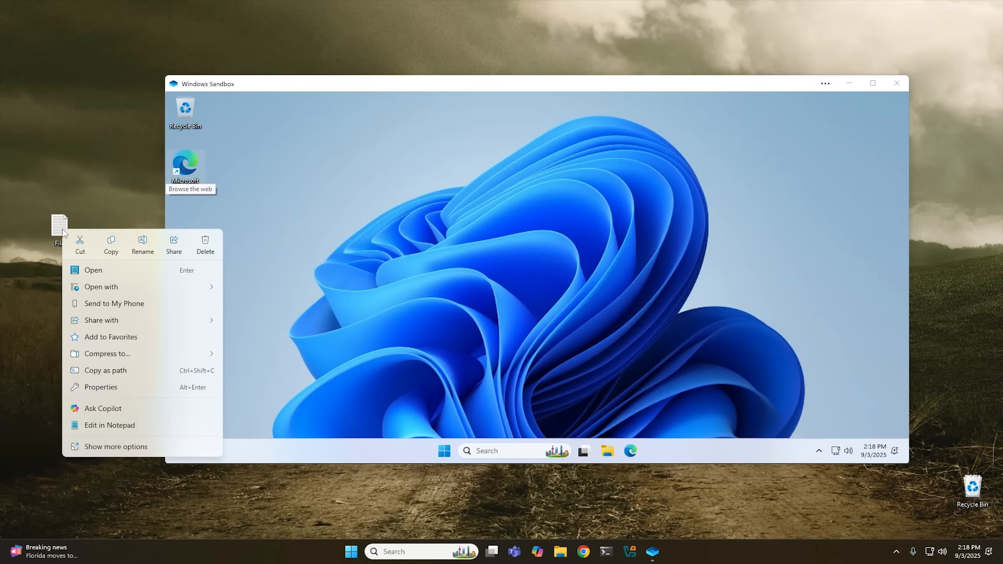
pyautogui.click(115, 252)
pyautogui.click(252, 257)
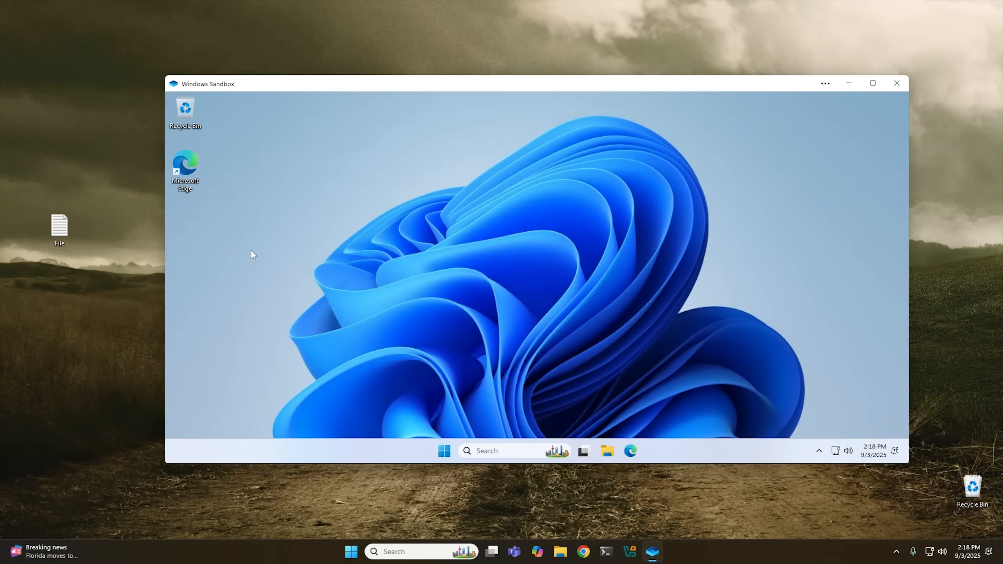
pyautogui.rightClick(255, 252)
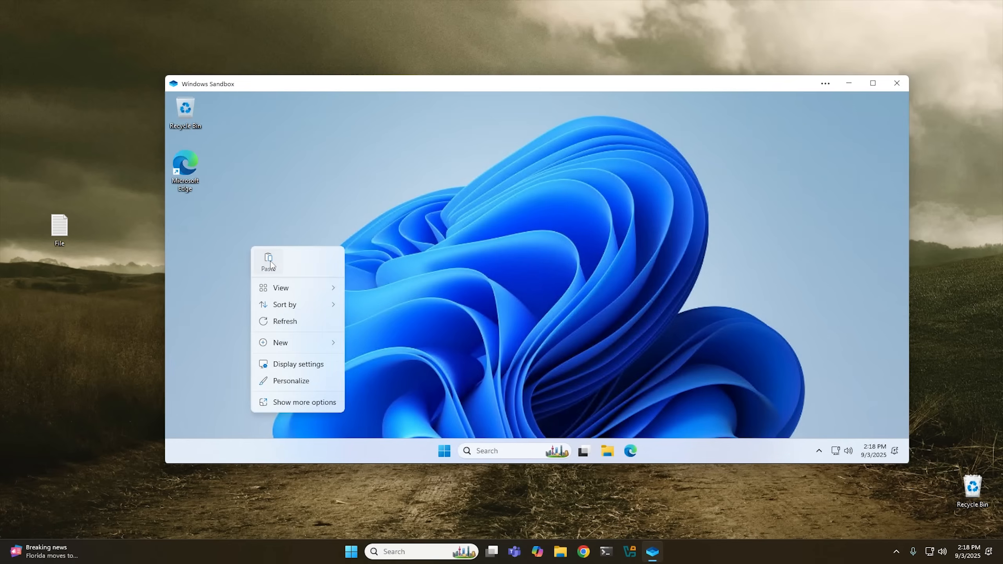
pyautogui.click(270, 262)
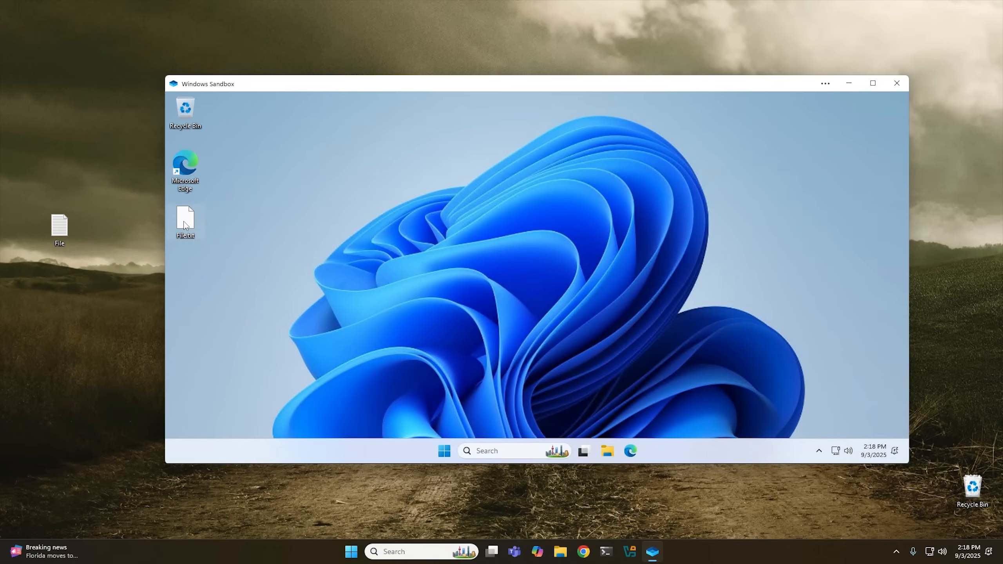
pyautogui.doubleClick(187, 222)
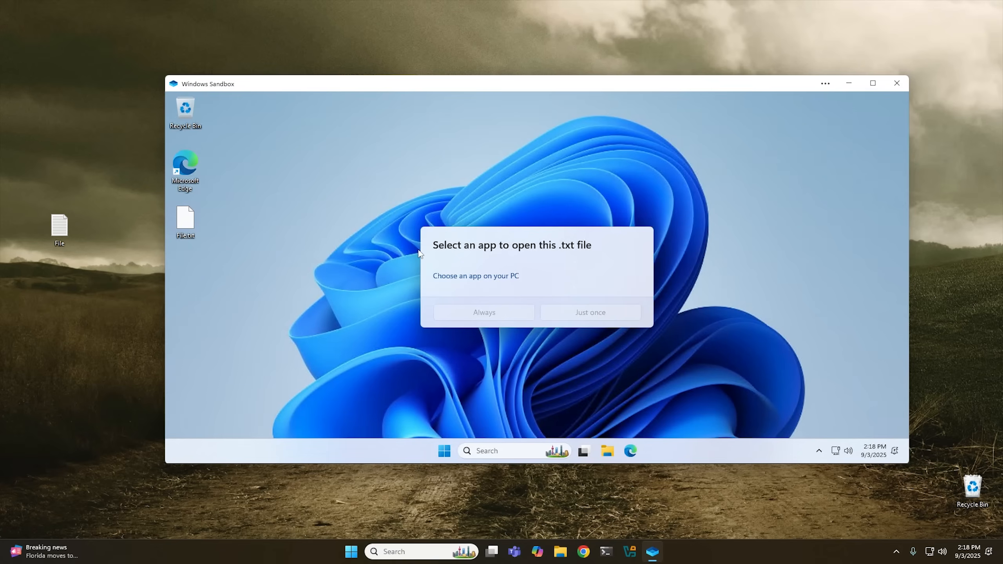
pyautogui.click(389, 255)
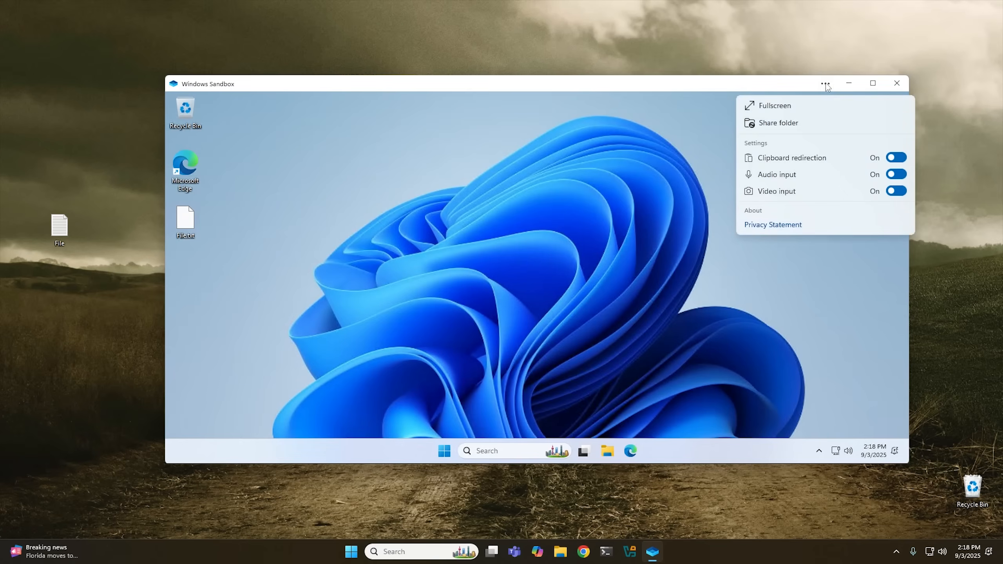
# Share the host's Desktop folder with the running sandbox
pyautogui.click(784, 123)
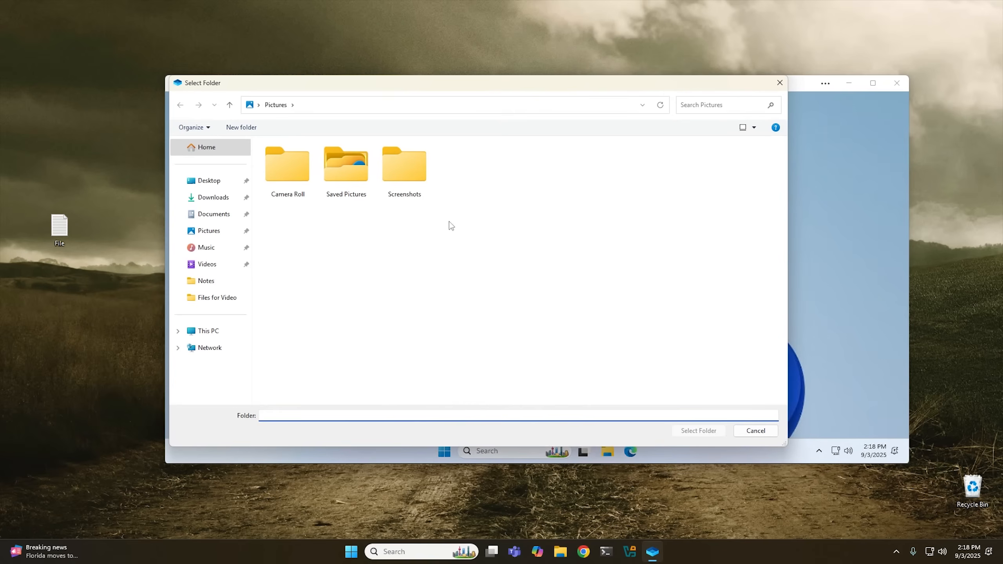
pyautogui.click(206, 183)
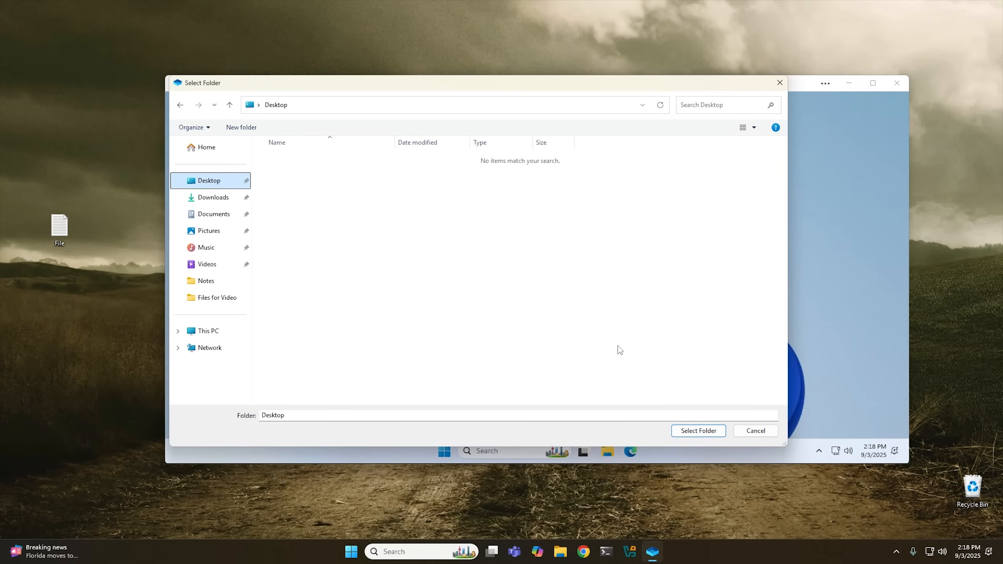
pyautogui.click(698, 432)
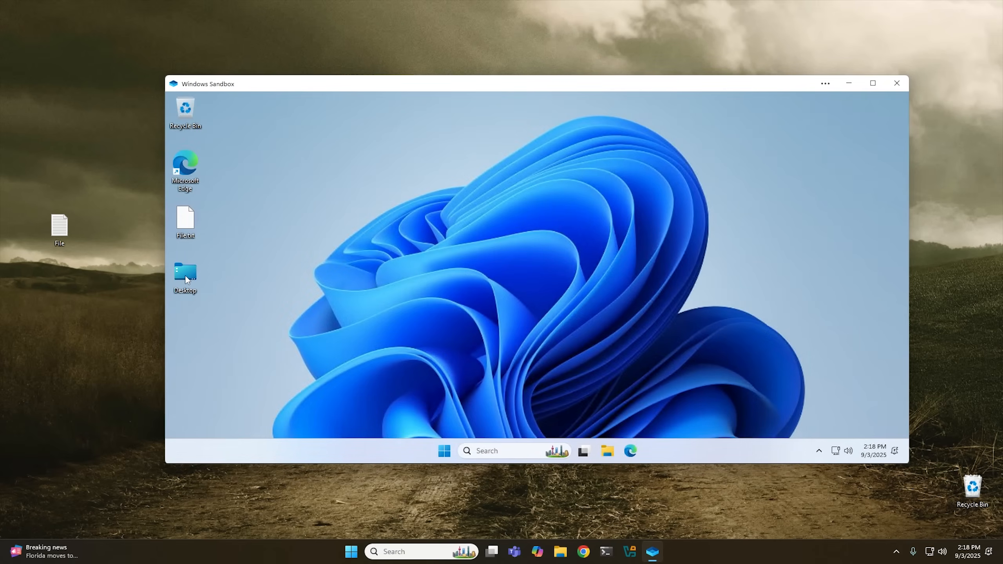
# Delete File.txt from the shared Desktop folder inside the sandbox and close the folder window
pyautogui.doubleClick(185, 276)
pyautogui.click(371, 208)
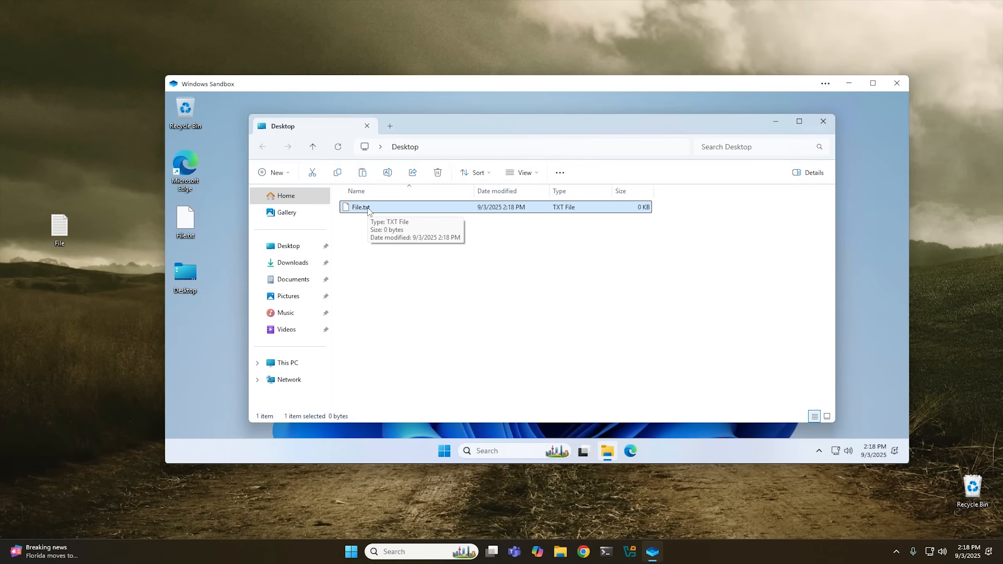
pyautogui.rightClick(368, 210)
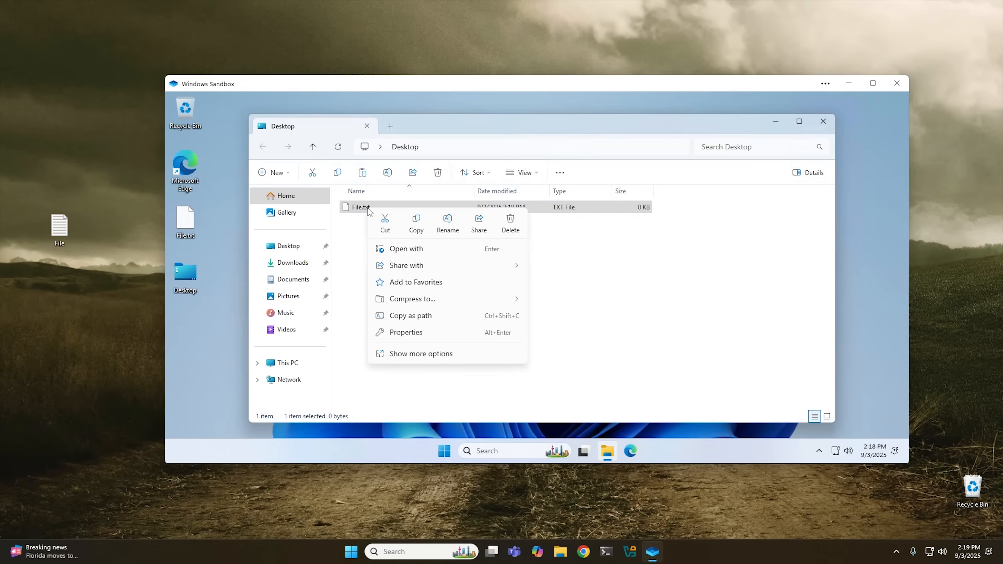
pyautogui.click(510, 222)
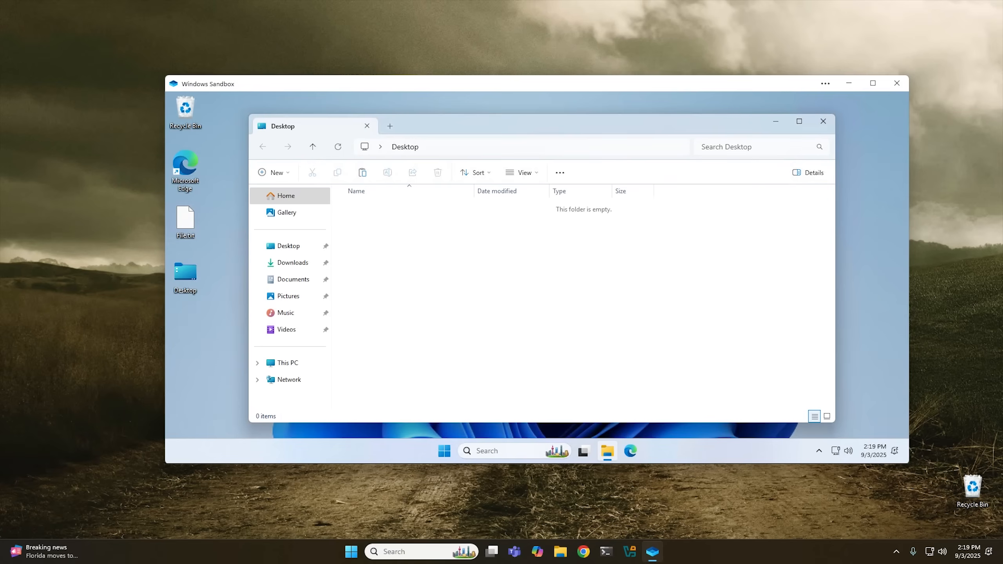
pyautogui.click(823, 122)
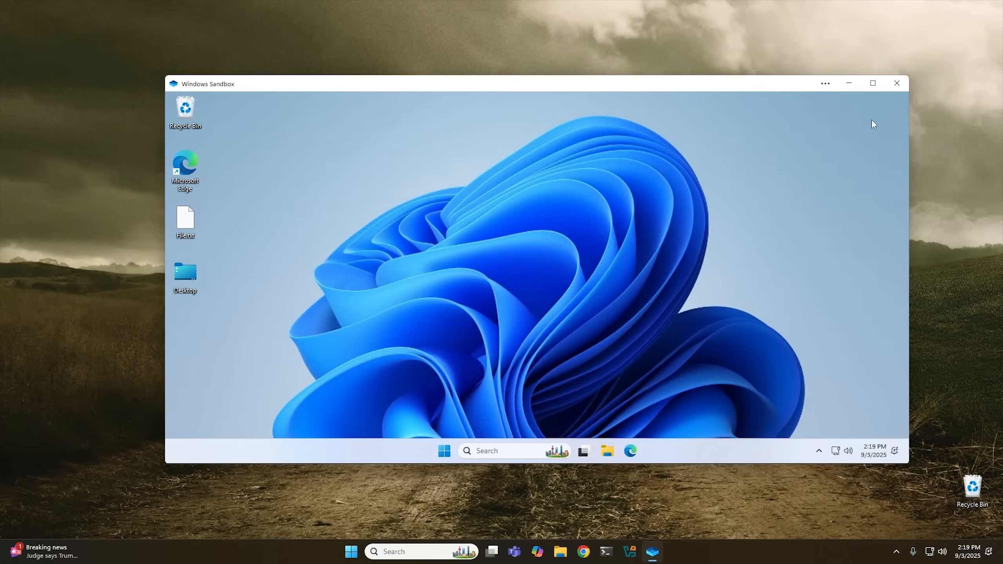
# Close Windows Sandbox, discarding its contents, launch it again from a search for "windows", and move its window closer to the middle of the desktop
pyautogui.click(895, 83)
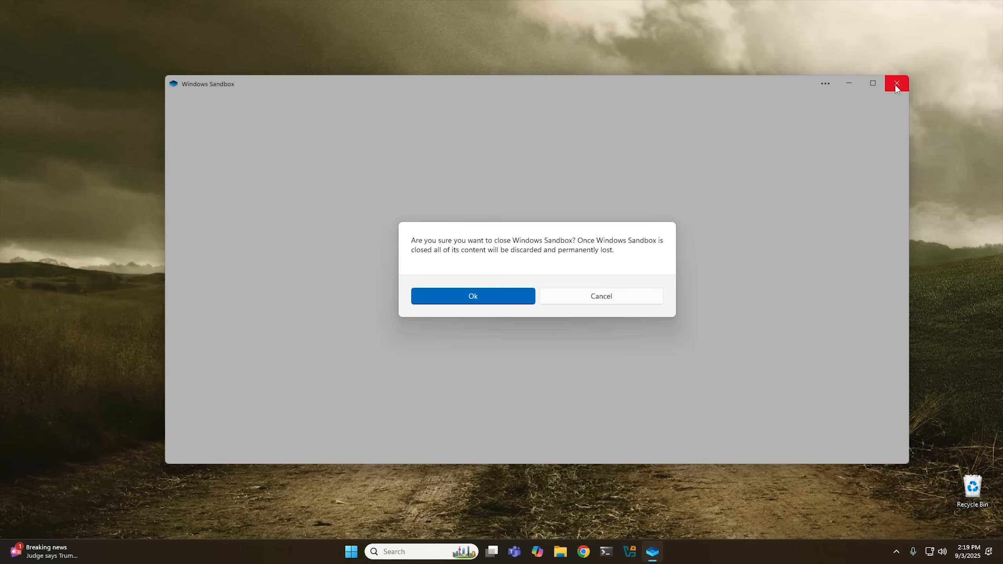
pyautogui.click(490, 291)
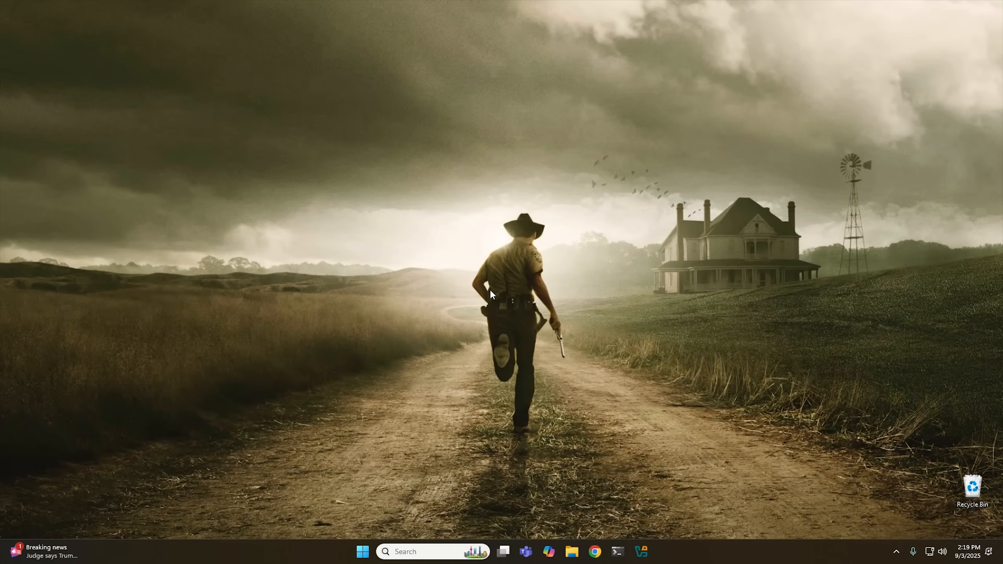
pyautogui.click(363, 552)
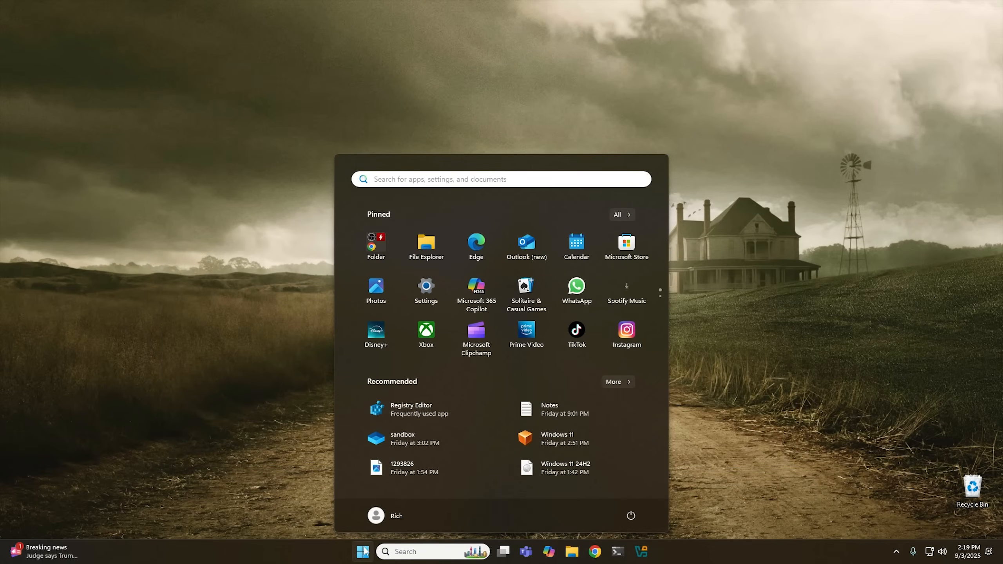
pyautogui.write('windows')
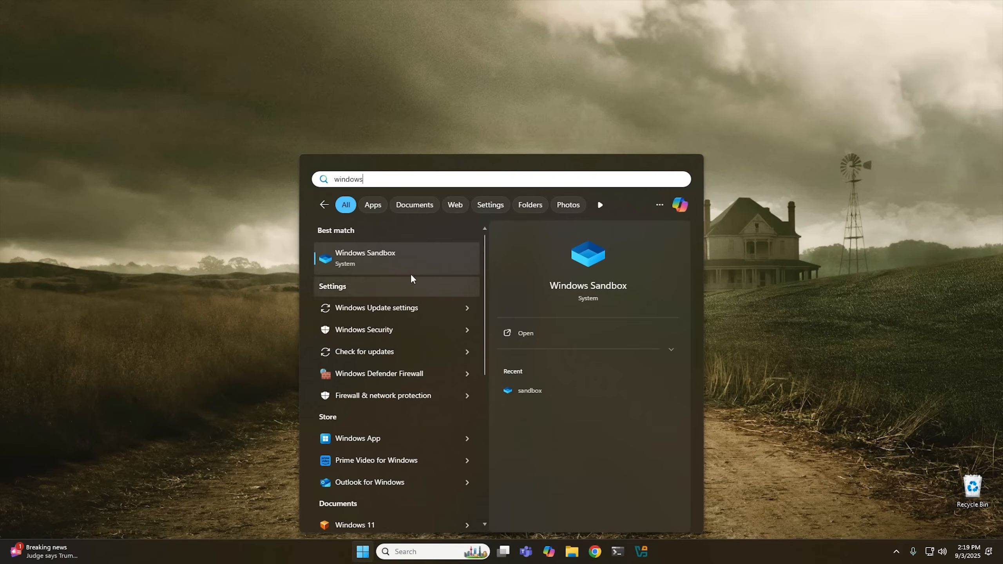
pyautogui.click(411, 271)
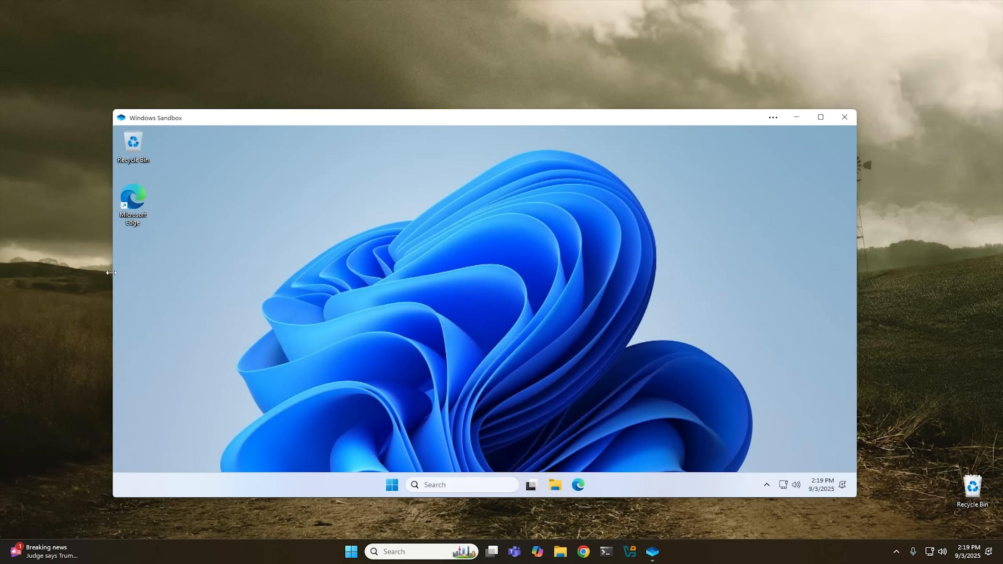
pyautogui.moveTo(464, 122); pyautogui.dragTo(494, 99)
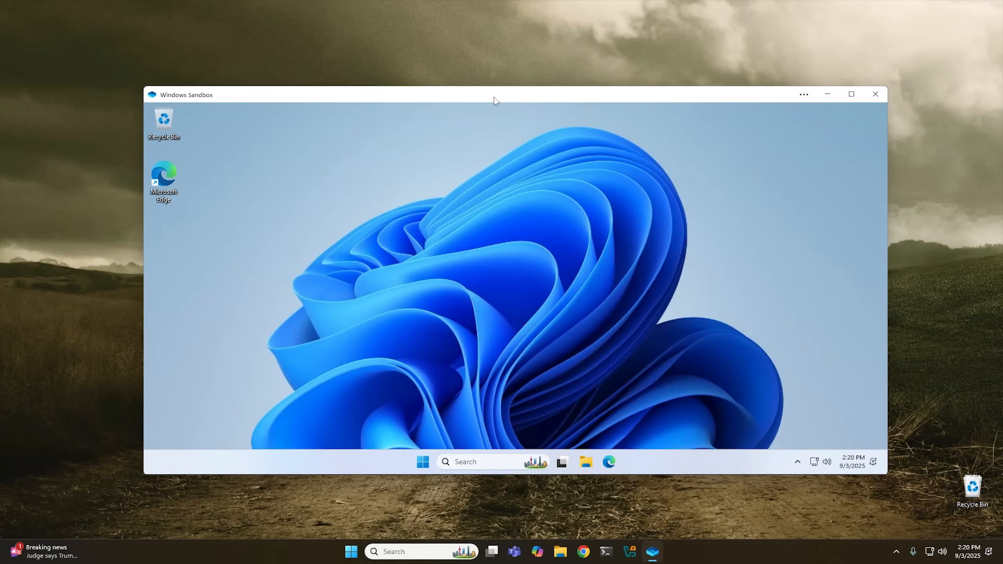
# Open Task Manager inside the sandbox, move its window toward the middle, and display the Memory performance details
pyautogui.rightClick(338, 461)
pyautogui.click(376, 416)
pyautogui.click(228, 222)
pyautogui.moveTo(298, 156); pyautogui.dragTo(416, 144)
pyautogui.click(417, 228)
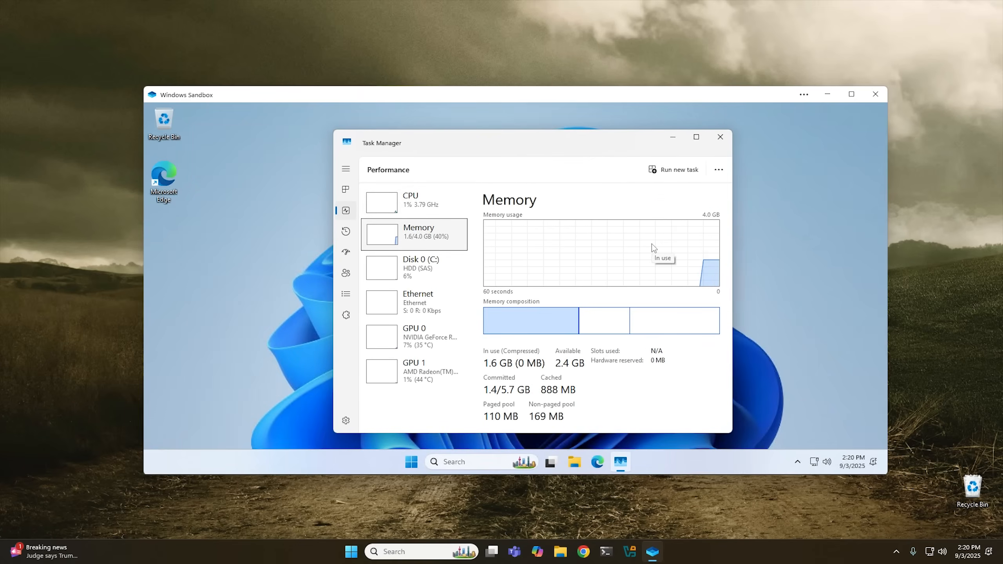
# Check the host computer's memory performance in its own Task Manager for comparison, and close that Task Manager
pyautogui.rightClick(257, 558)
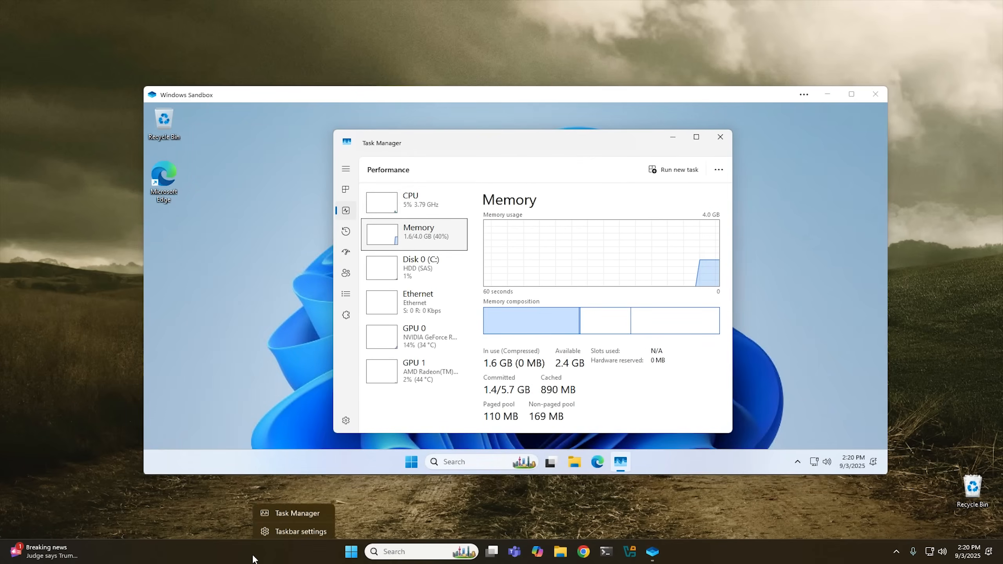
pyautogui.click(295, 511)
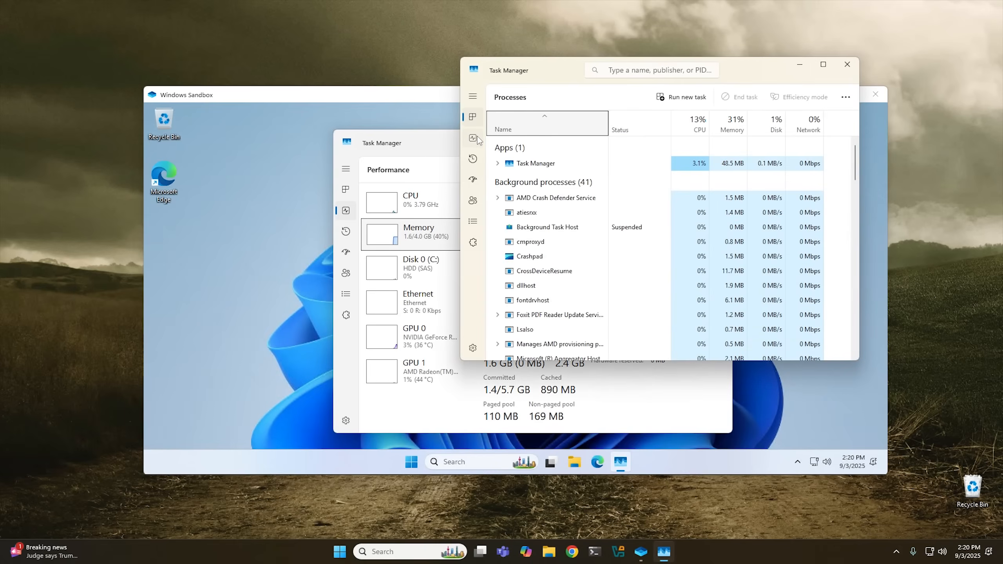
pyautogui.click(473, 138)
pyautogui.click(545, 158)
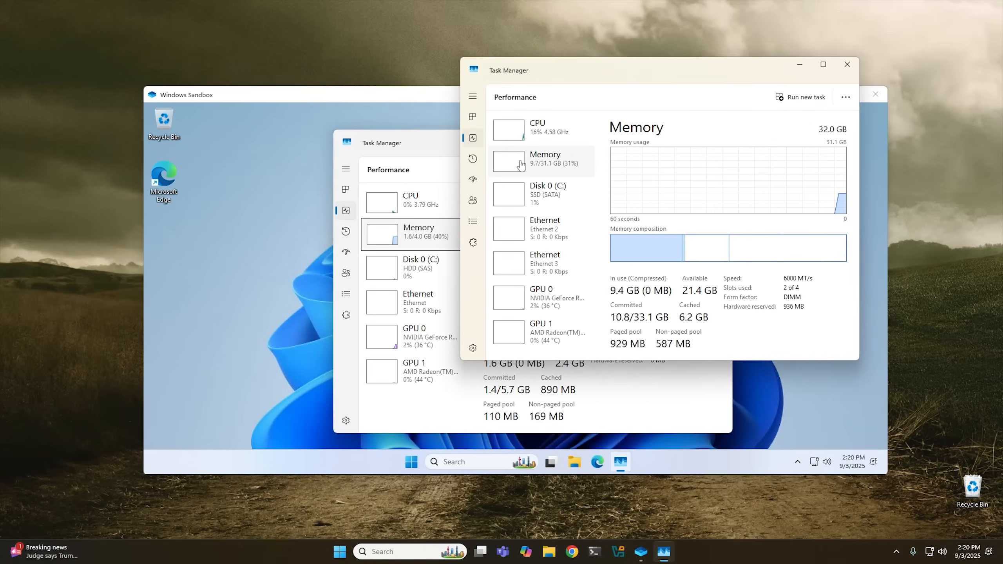
pyautogui.click(856, 60)
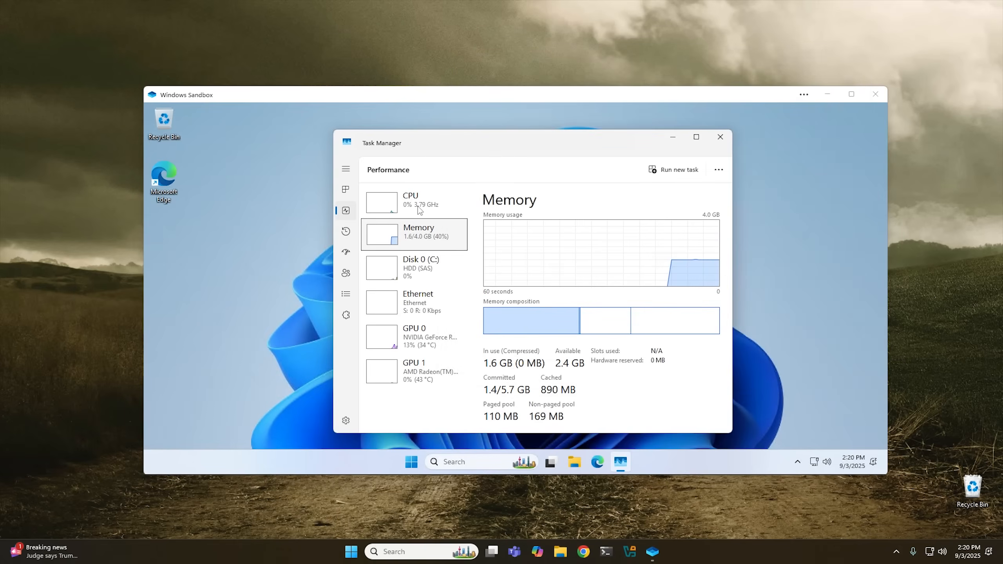
# Examine the sandbox's CPU, Disk 0, Ethernet, GPU 0 and Memory performance details in its Task Manager
pyautogui.click(419, 210)
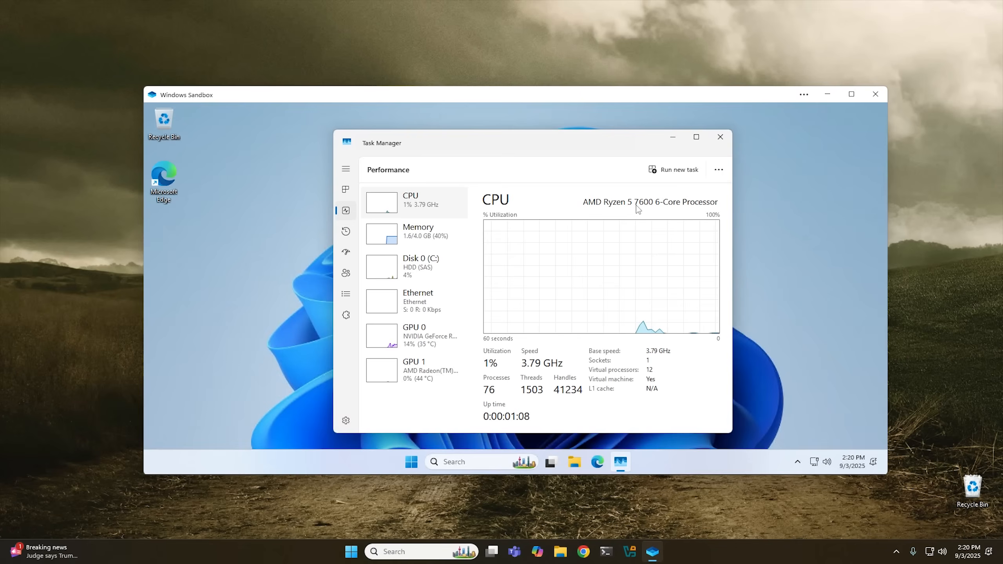
pyautogui.click(435, 276)
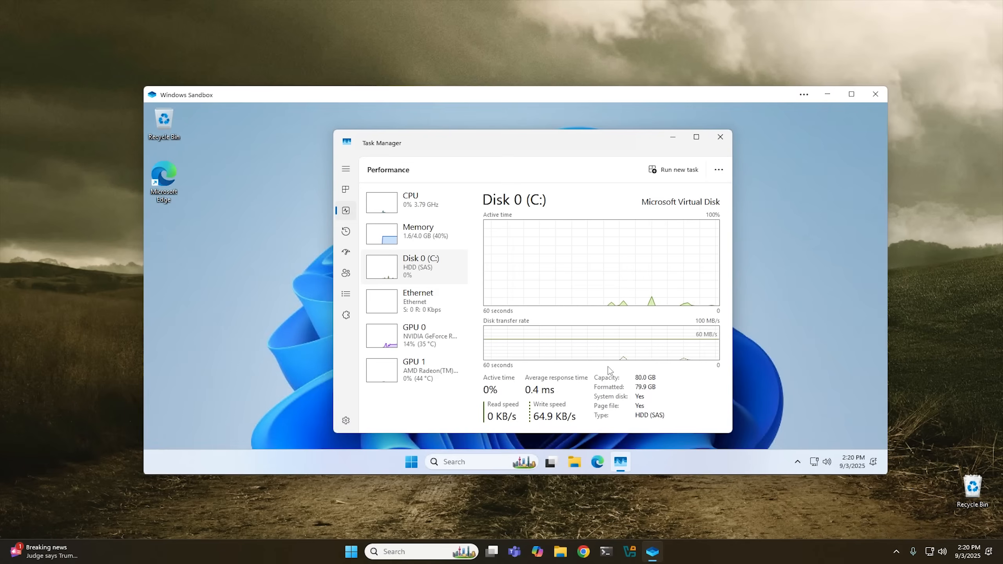
pyautogui.click(419, 307)
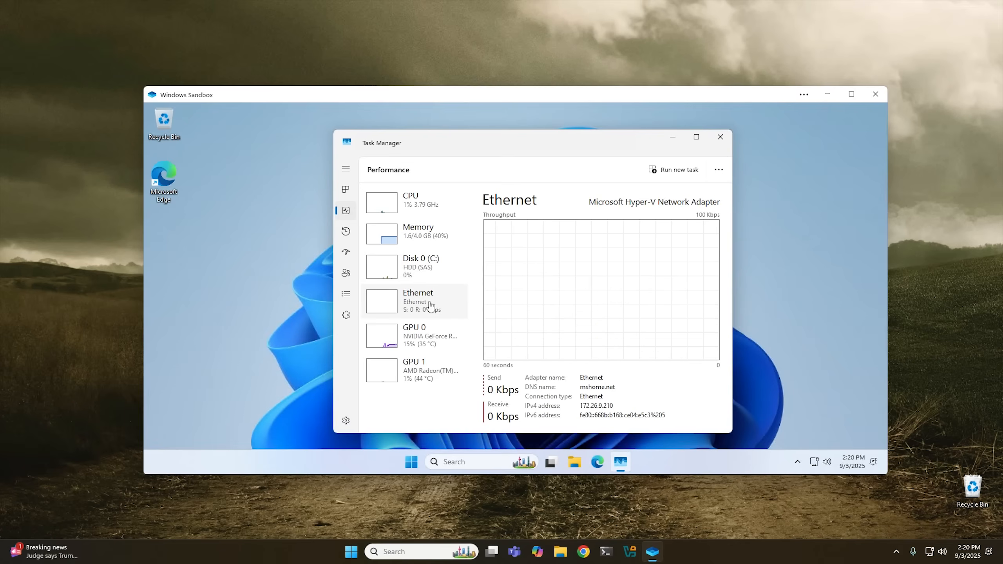
pyautogui.click(427, 342)
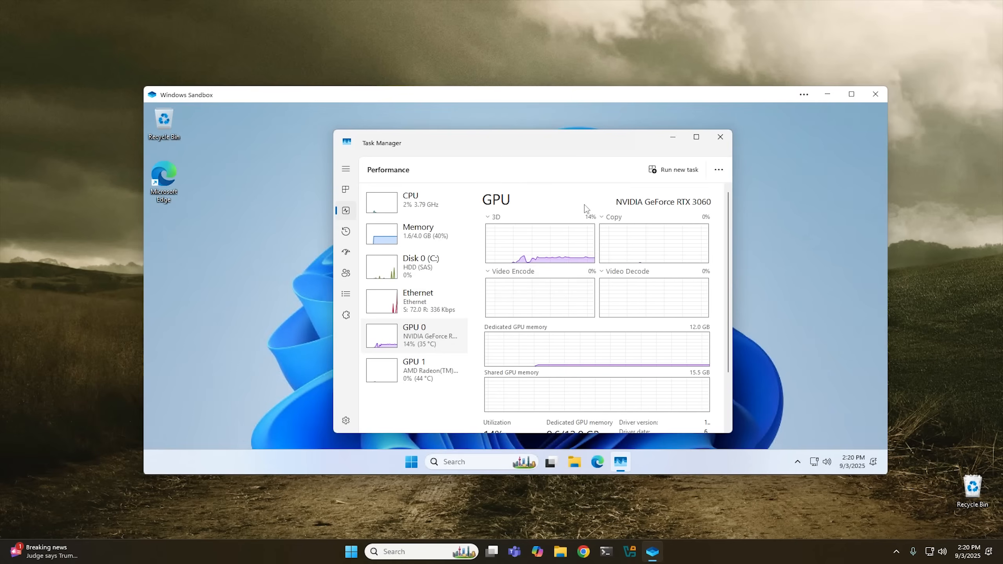
pyautogui.click(414, 245)
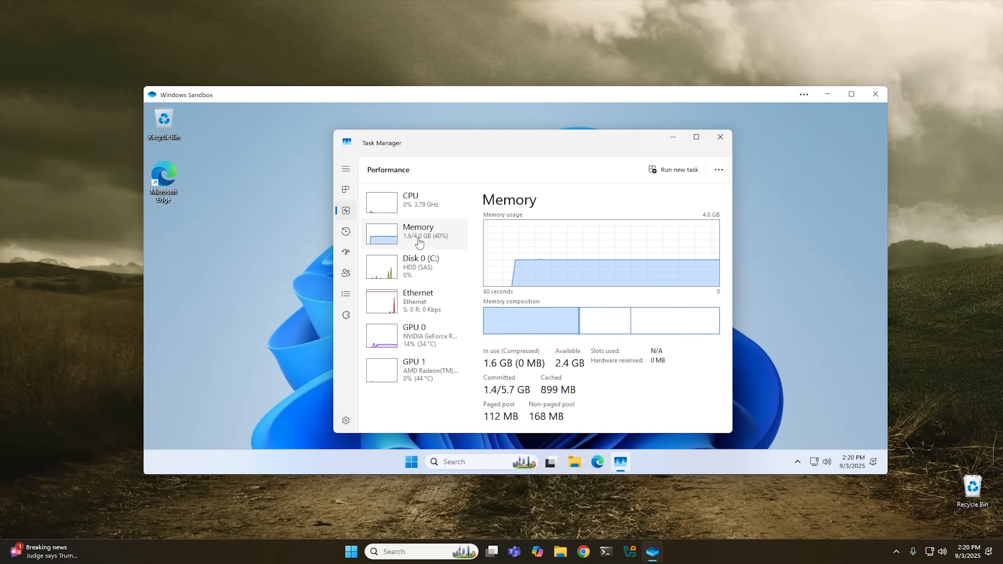
# Close Windows Sandbox, discarding its contents, and switch to Chrome to open the saved Configure shortcut's Microsoft Learn article
pyautogui.click(875, 95)
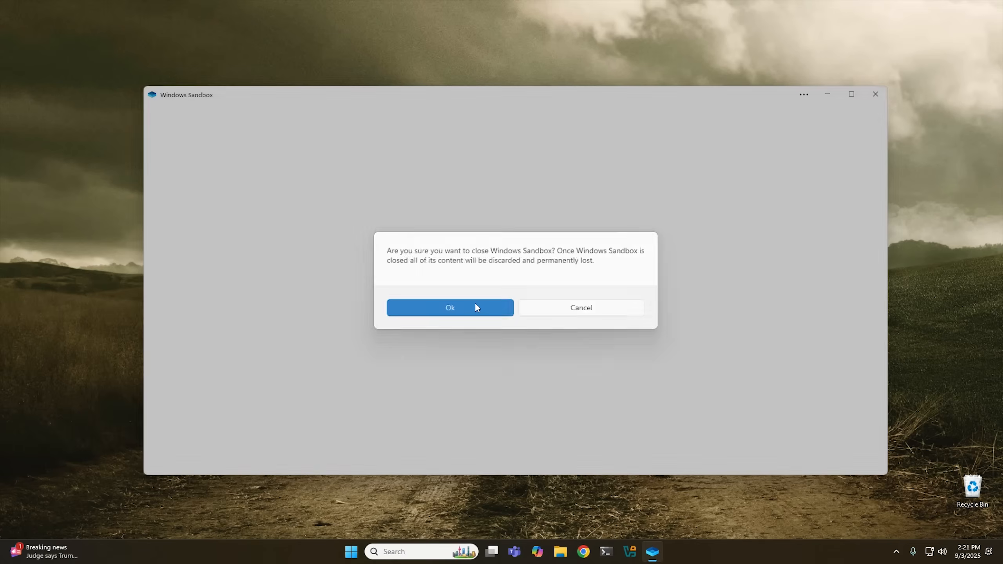
pyautogui.click(476, 306)
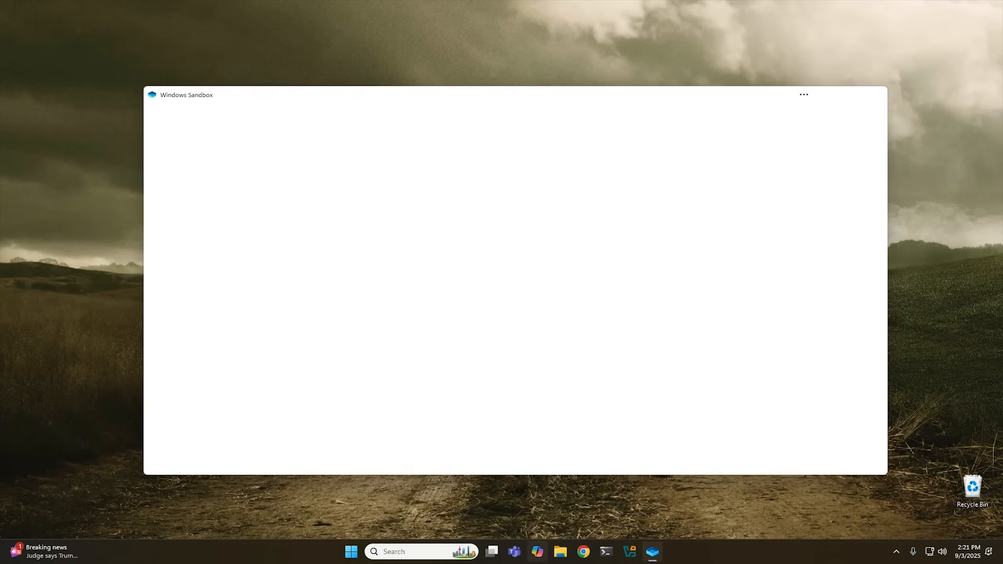
pyautogui.click(595, 552)
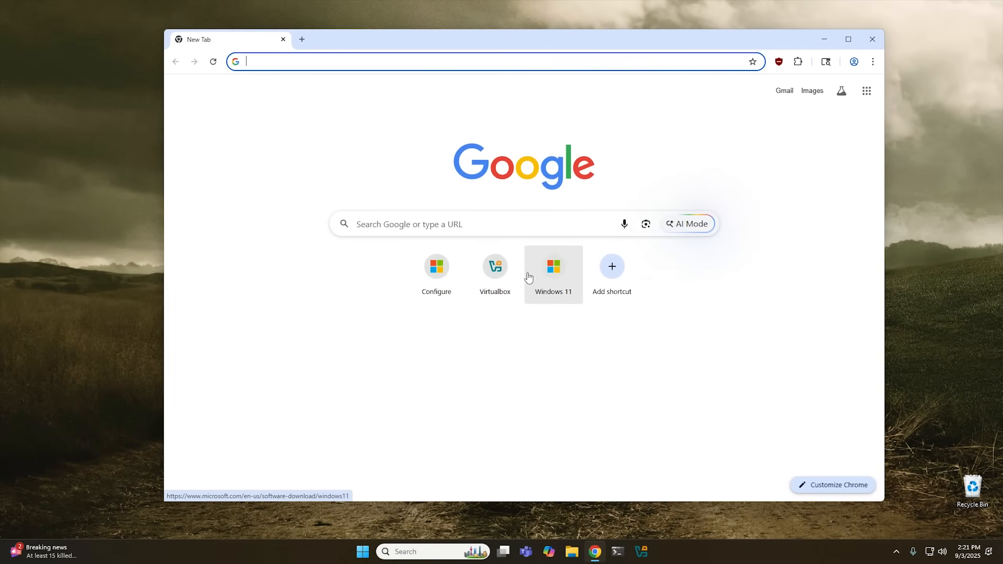
pyautogui.click(437, 268)
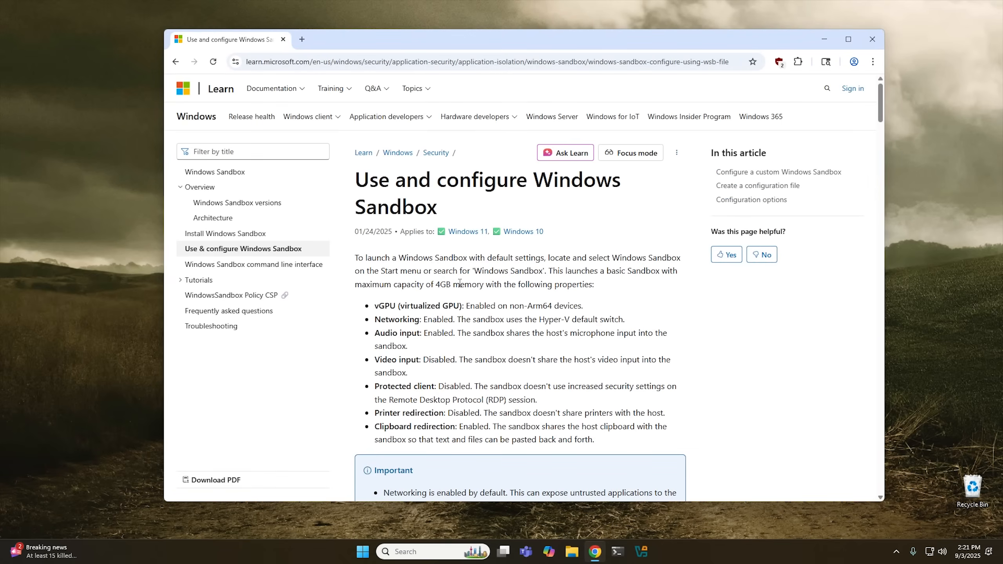
# Read the article's default sandbox properties, configurable aspects and instructions for creating a configuration file
pyautogui.scroll(-5, 455, 282)
pyautogui.scroll(2, 472, 284)
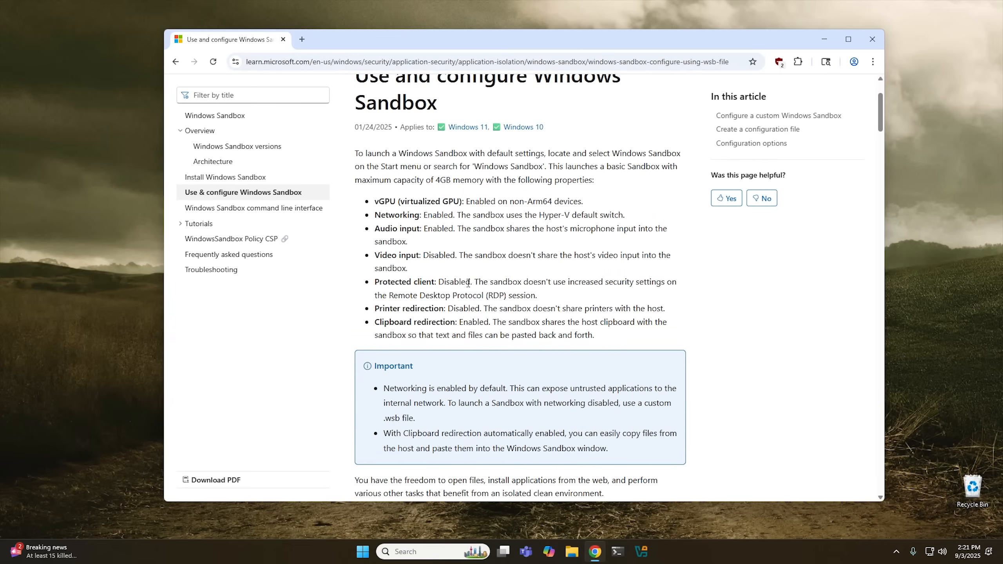
pyautogui.scroll(-8, 473, 284)
pyautogui.scroll(-3, 468, 283)
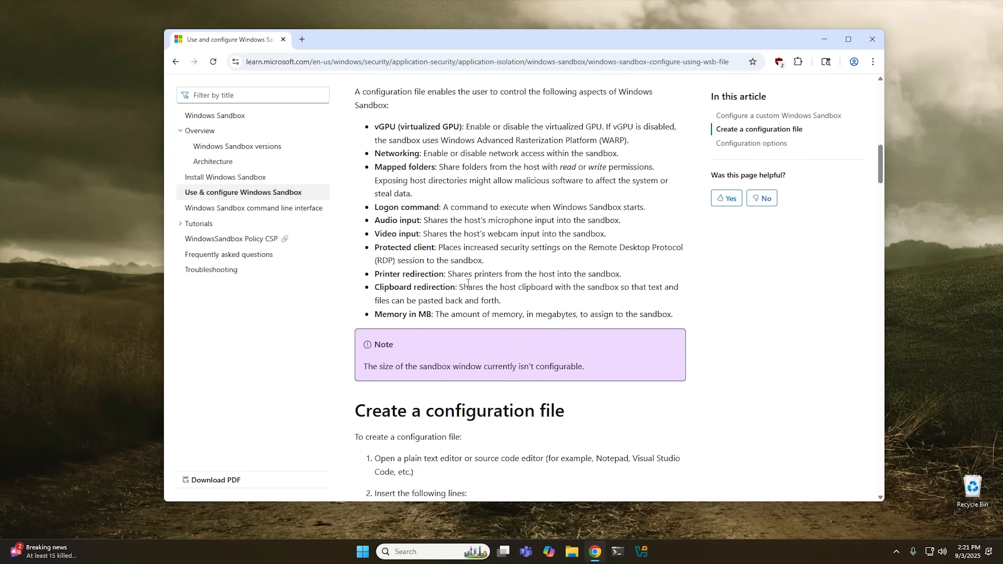
pyautogui.scroll(-5, 467, 283)
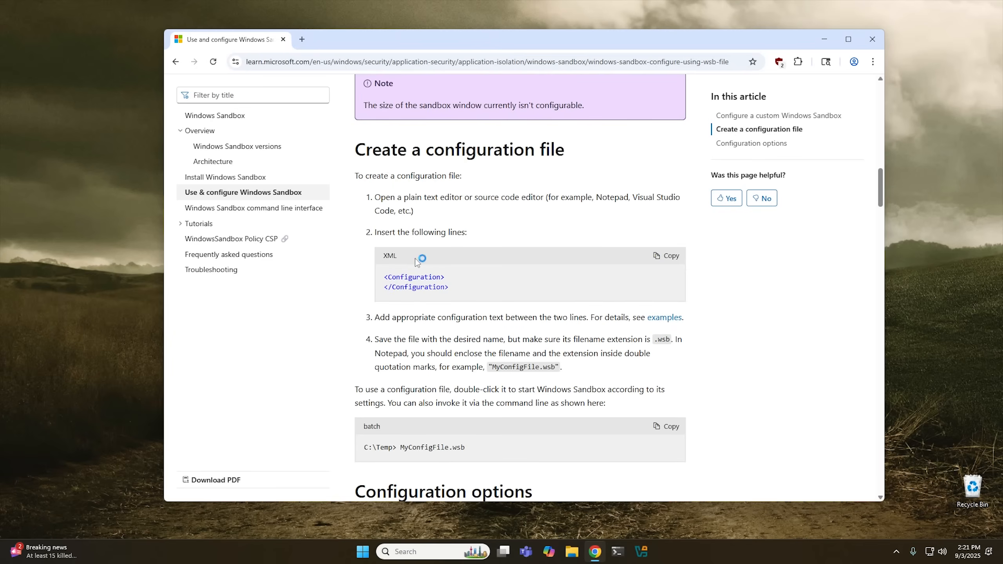
# Copy the sandbox WSB file from the Files for Video folder in File Explorer onto the host desktop
pyautogui.click(571, 551)
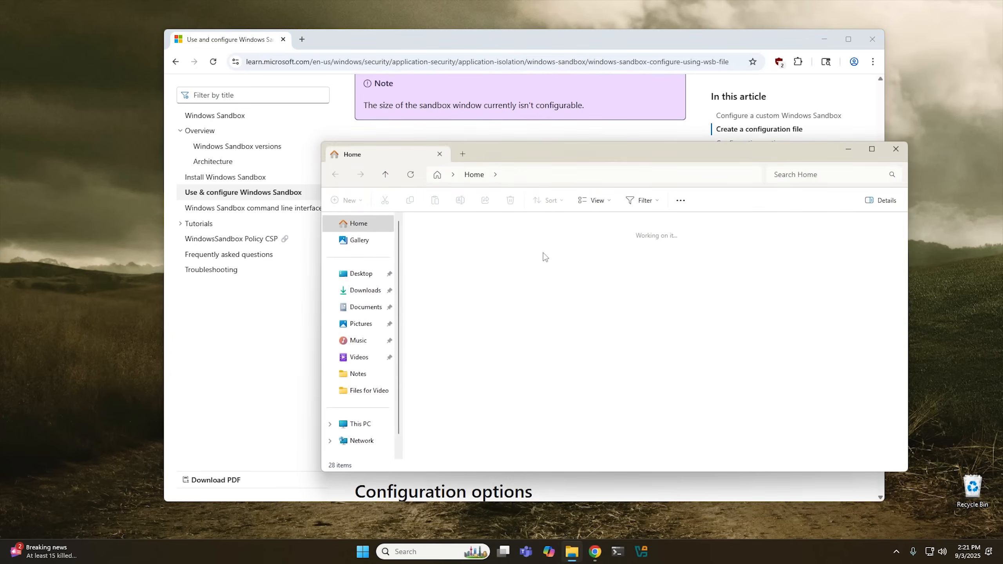
pyautogui.click(762, 257)
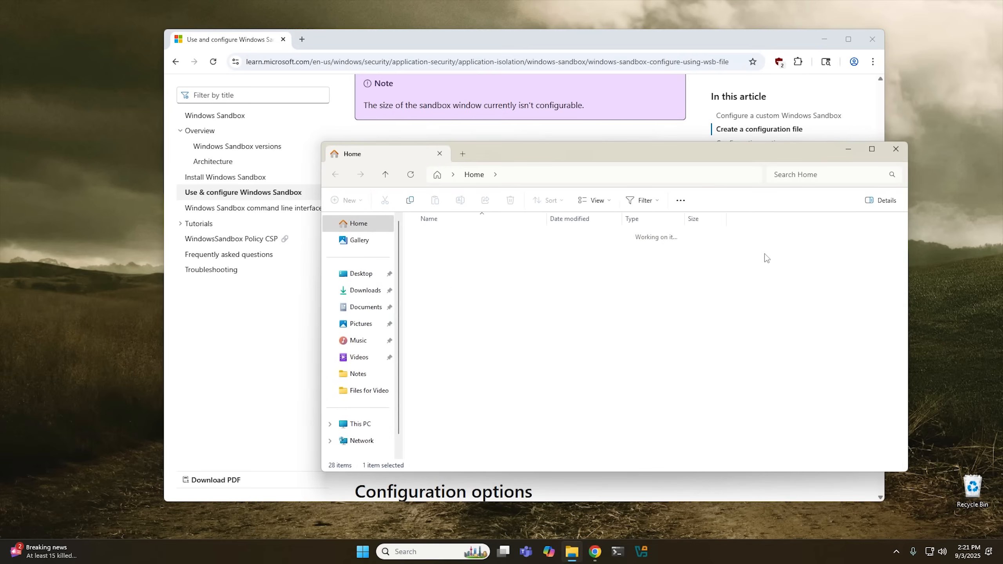
pyautogui.doubleClick(451, 237)
pyautogui.click(436, 250)
pyautogui.rightClick(437, 251)
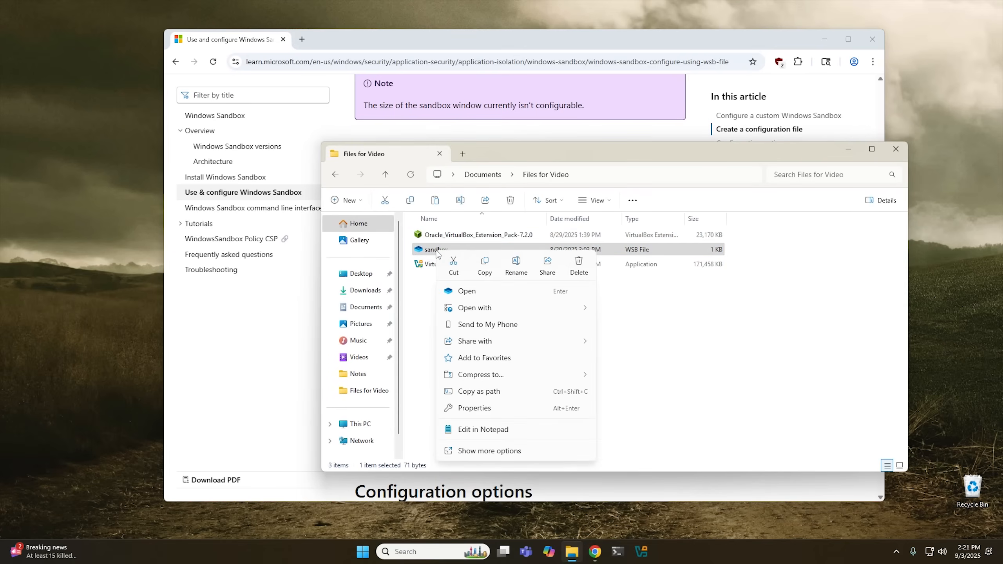
pyautogui.click(484, 264)
pyautogui.click(65, 238)
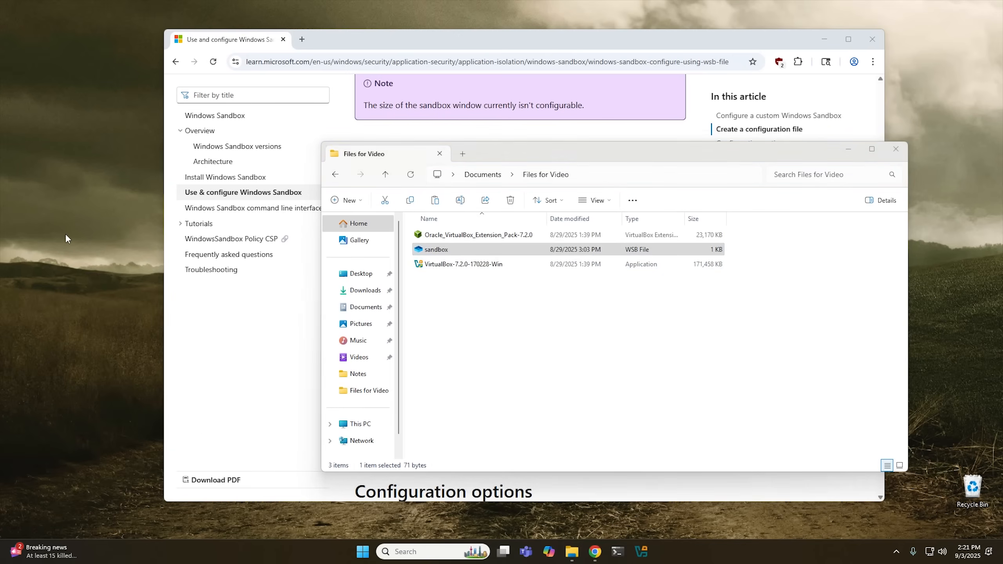
pyautogui.rightClick(65, 238)
pyautogui.click(79, 252)
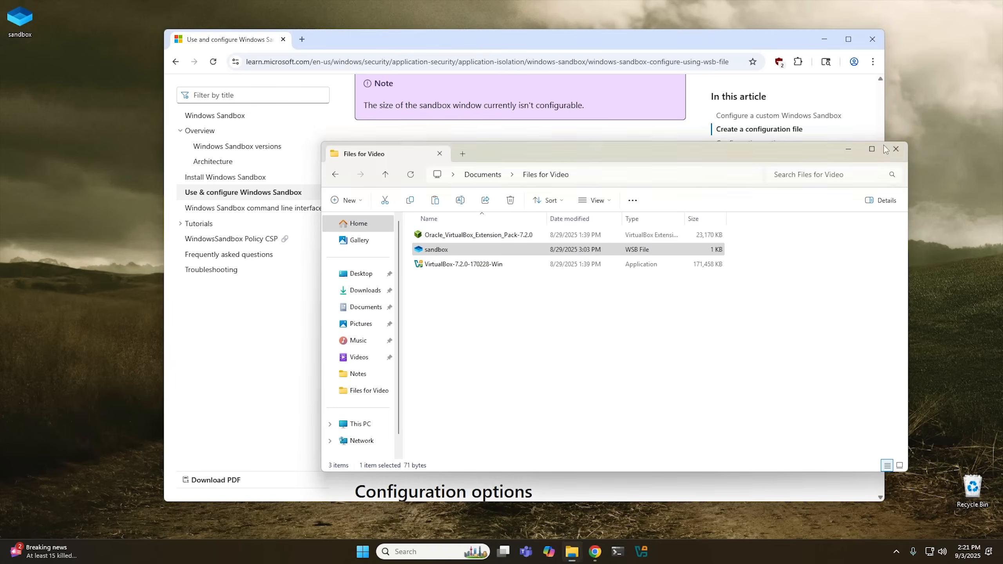
# Close File Explorer, reposition the sandbox file on the desktop and open it in Notepad beside the browser
pyautogui.click(896, 149)
pyautogui.moveTo(19, 17); pyautogui.dragTo(59, 228)
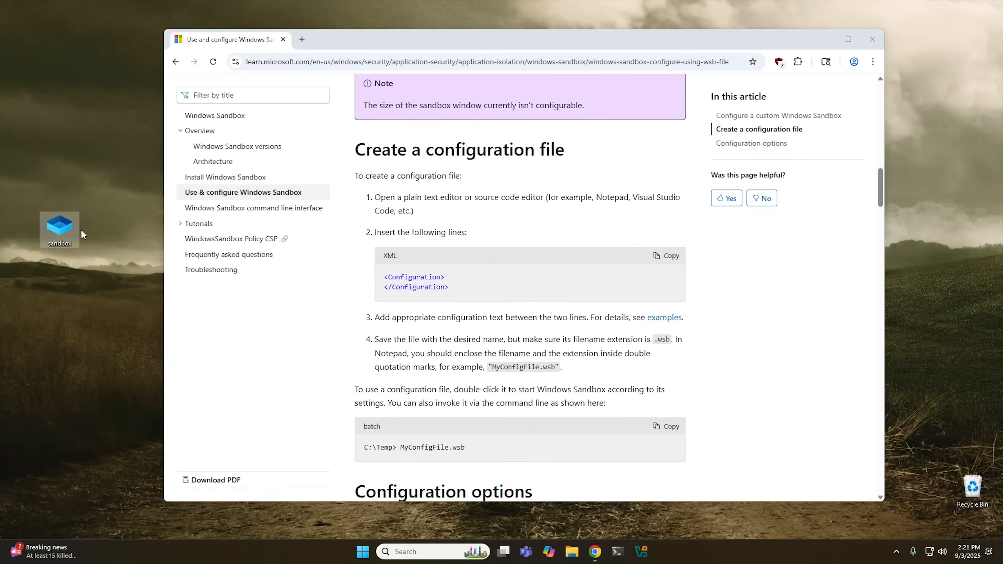
pyautogui.rightClick(56, 227)
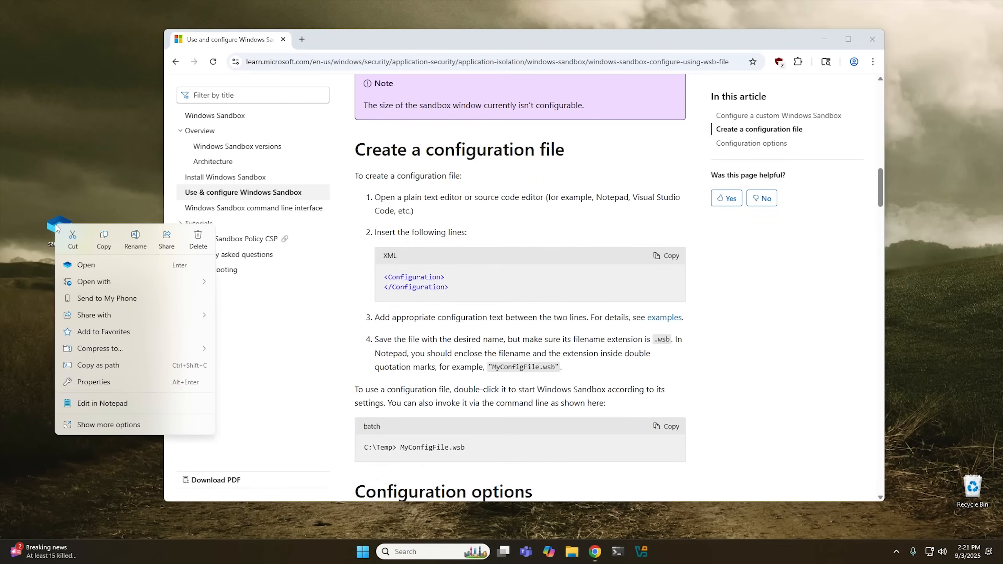
pyautogui.click(100, 426)
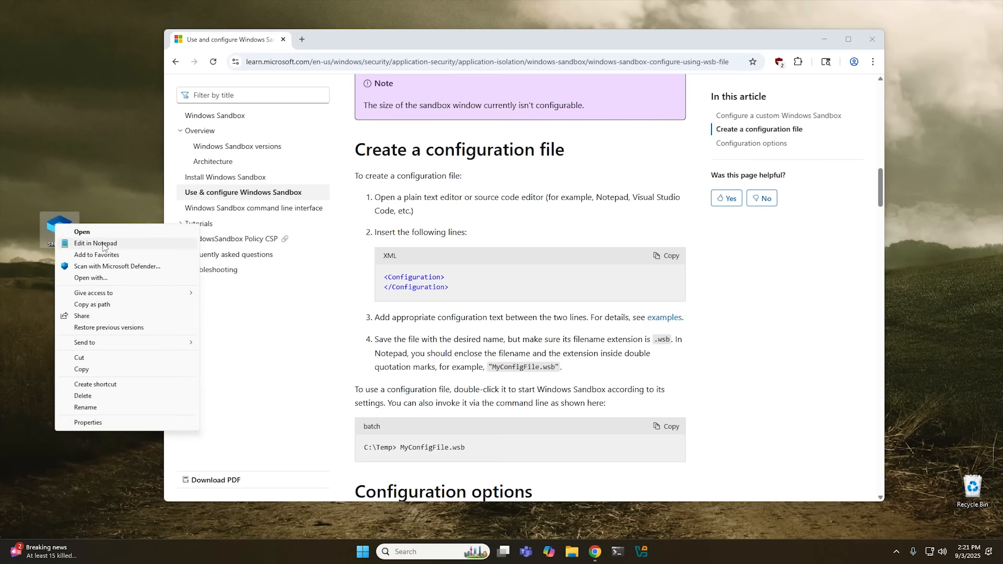
pyautogui.click(103, 244)
pyautogui.moveTo(380, 16); pyautogui.dragTo(773, 107)
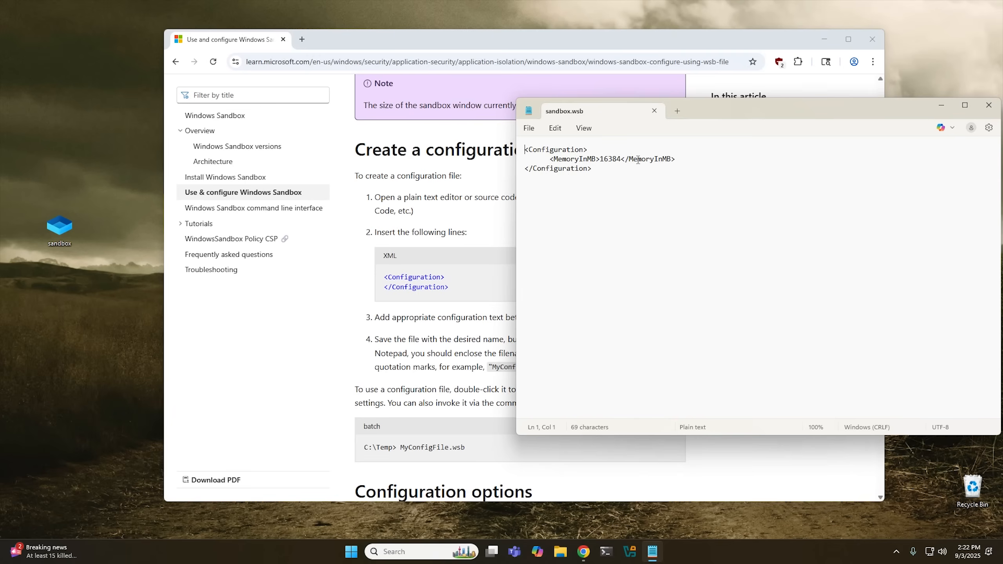
# Compare the sandbox.wsb text with the article's configuration options, including mapped folders, logon command and the list of controllable aspects
pyautogui.scroll(-5, 397, 287)
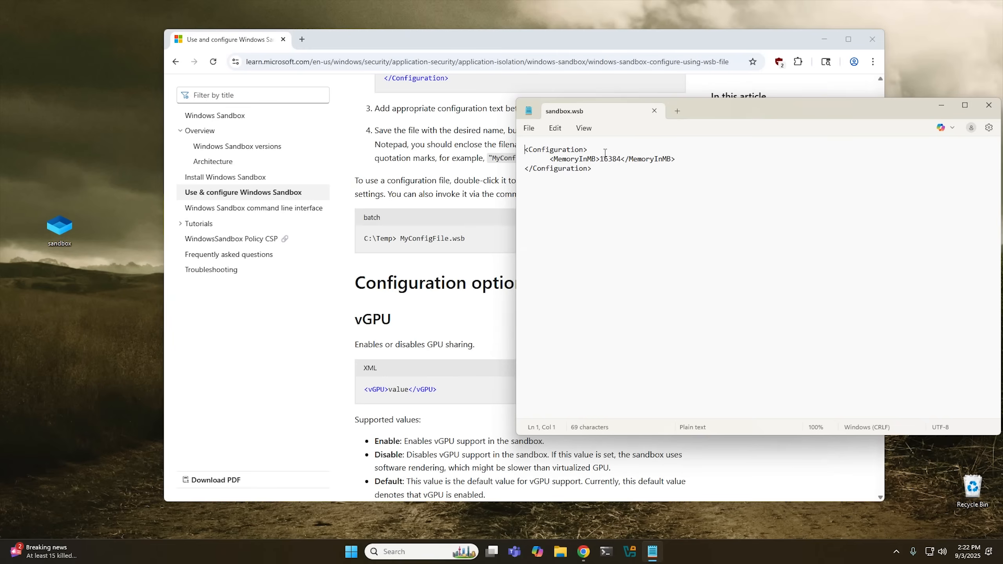
pyautogui.moveTo(702, 107); pyautogui.dragTo(777, 104)
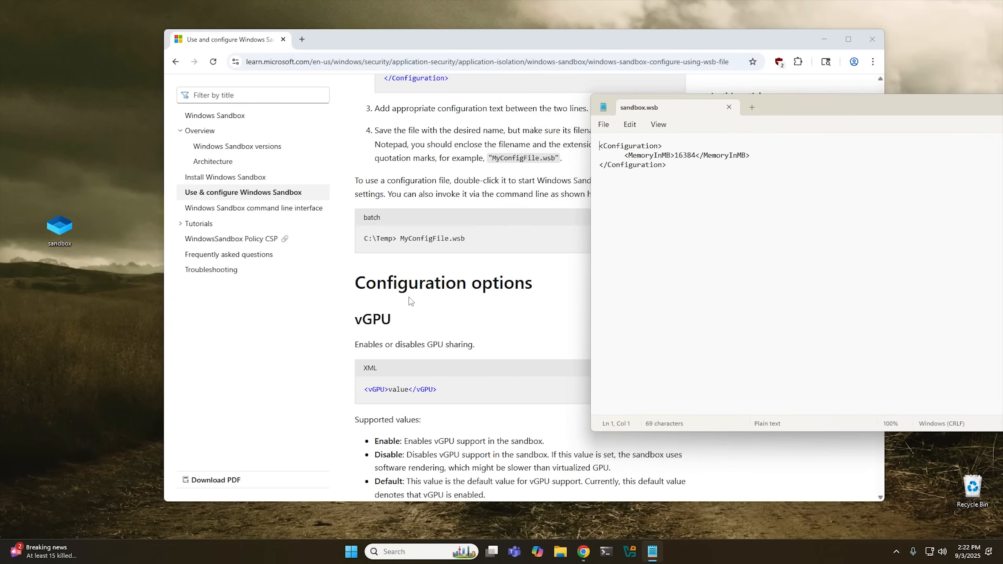
pyautogui.scroll(-6, 459, 286)
pyautogui.scroll(-15, 460, 286)
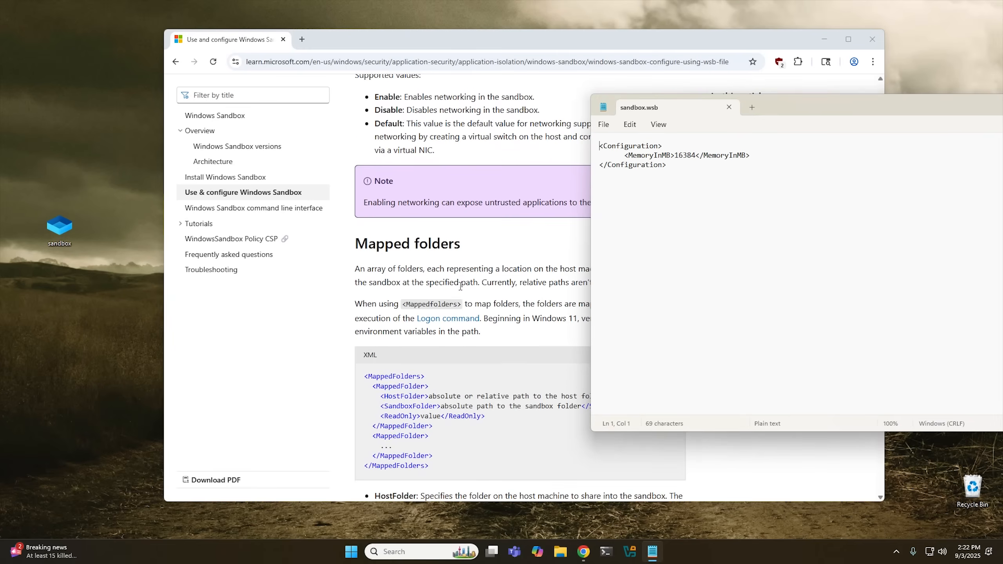
pyautogui.scroll(-7, 460, 286)
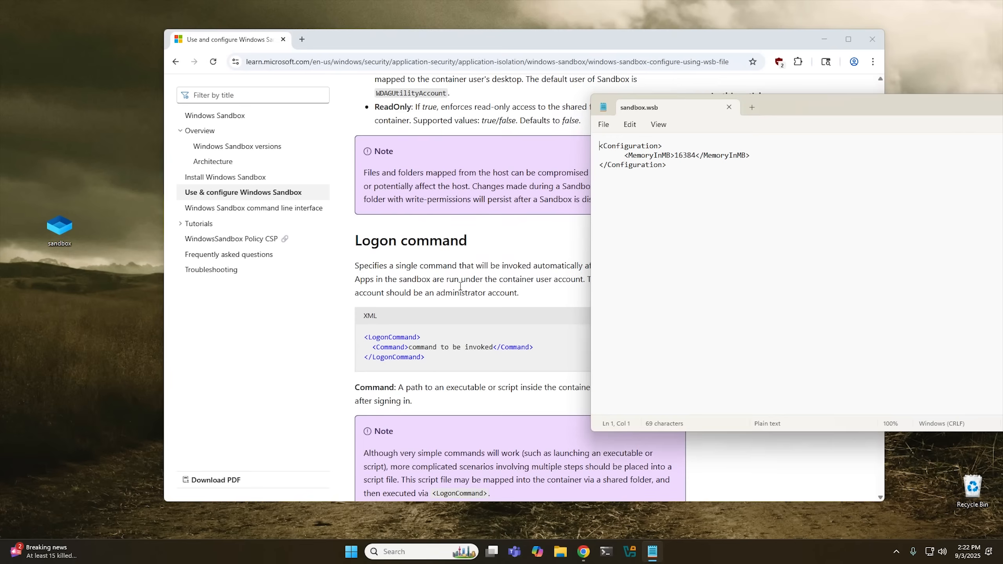
pyautogui.scroll(-6, 460, 286)
pyautogui.scroll(10, 460, 288)
pyautogui.scroll(20, 460, 288)
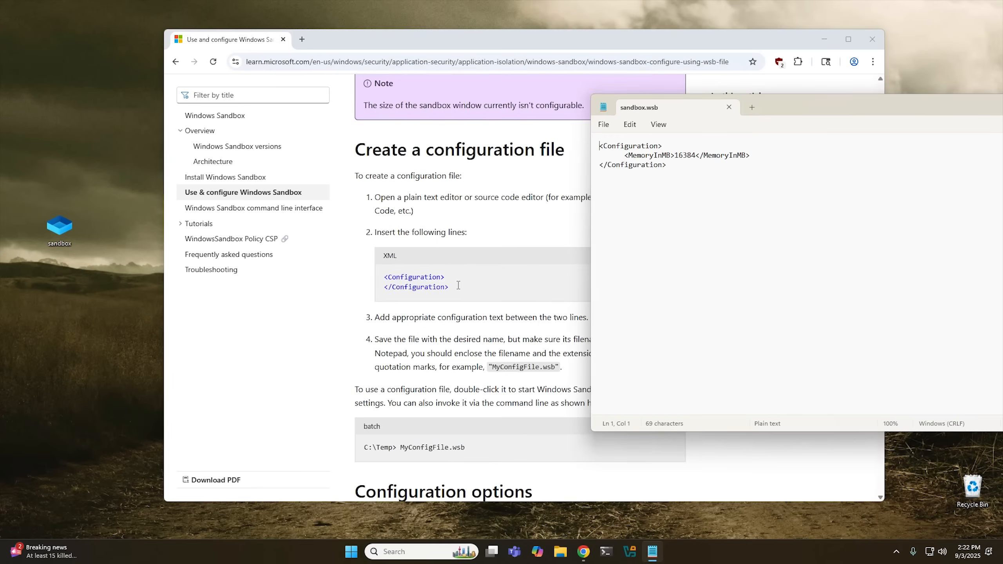
pyautogui.scroll(-10, 458, 283)
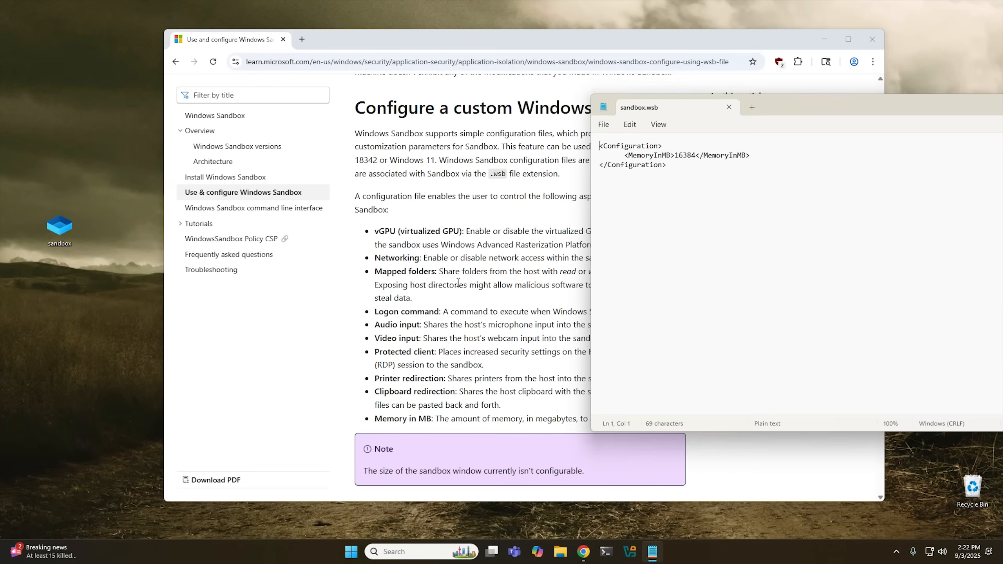
pyautogui.moveTo(374, 231); pyautogui.dragTo(477, 420)
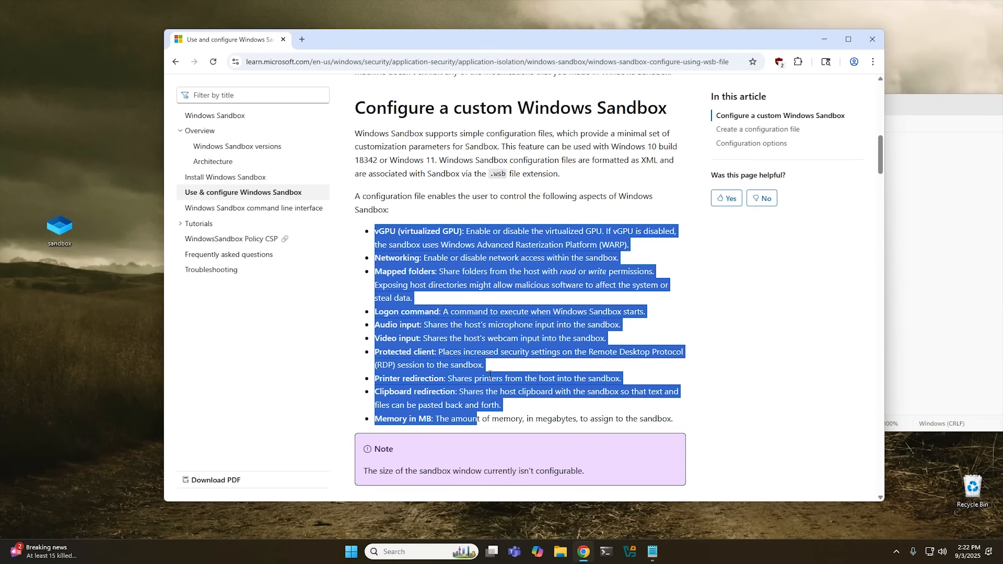
# View the Save As dialog for sandbox.wsb, cancel it, and close Notepad and Chrome
pyautogui.click(932, 231)
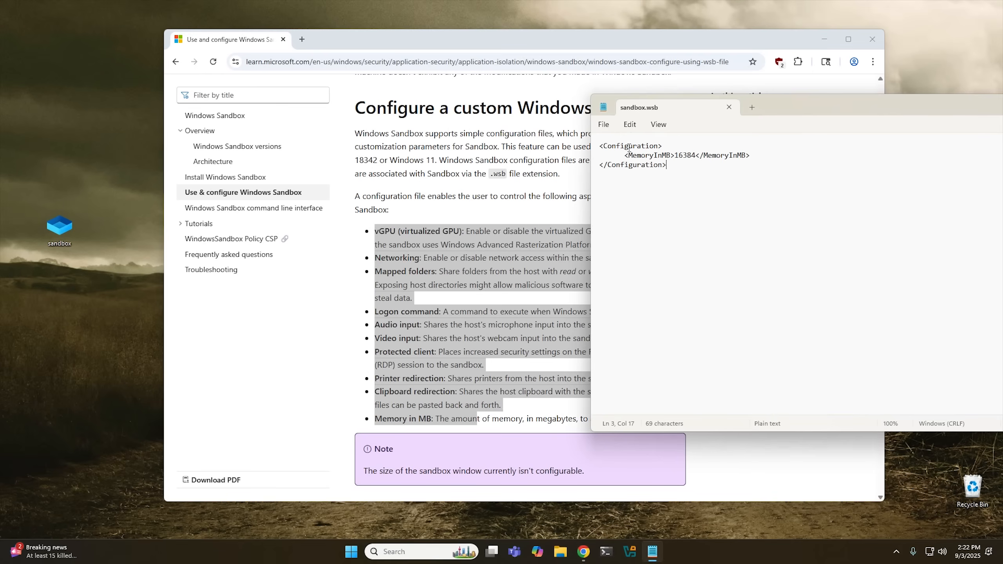
pyautogui.click(603, 125)
pyautogui.click(626, 245)
pyautogui.click(967, 450)
pyautogui.click(730, 107)
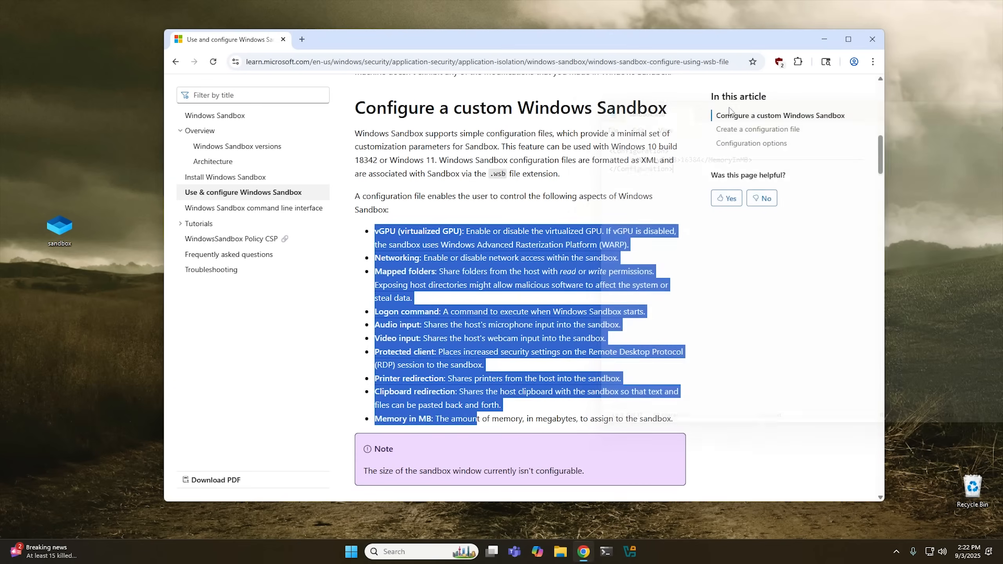
pyautogui.click(870, 40)
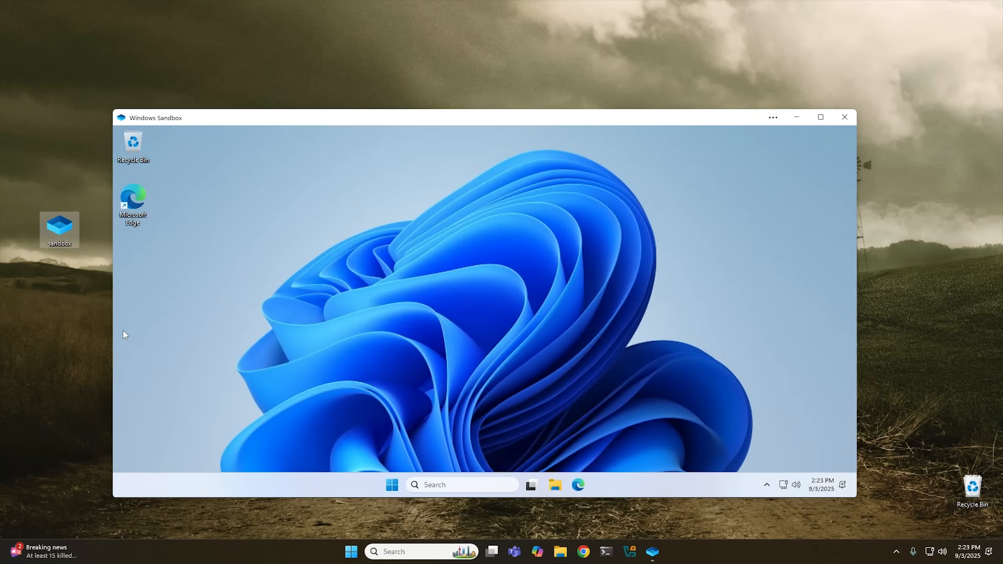
# Open Task Manager inside the sandbox started from the configuration file and examine its Memory performance details
pyautogui.rightClick(296, 485)
pyautogui.click(323, 444)
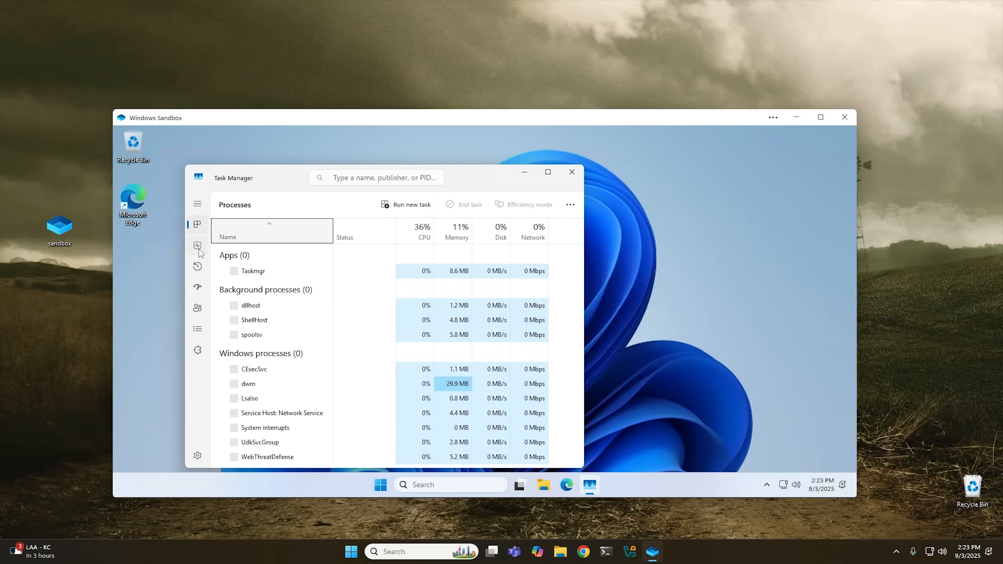
pyautogui.click(198, 247)
pyautogui.click(230, 280)
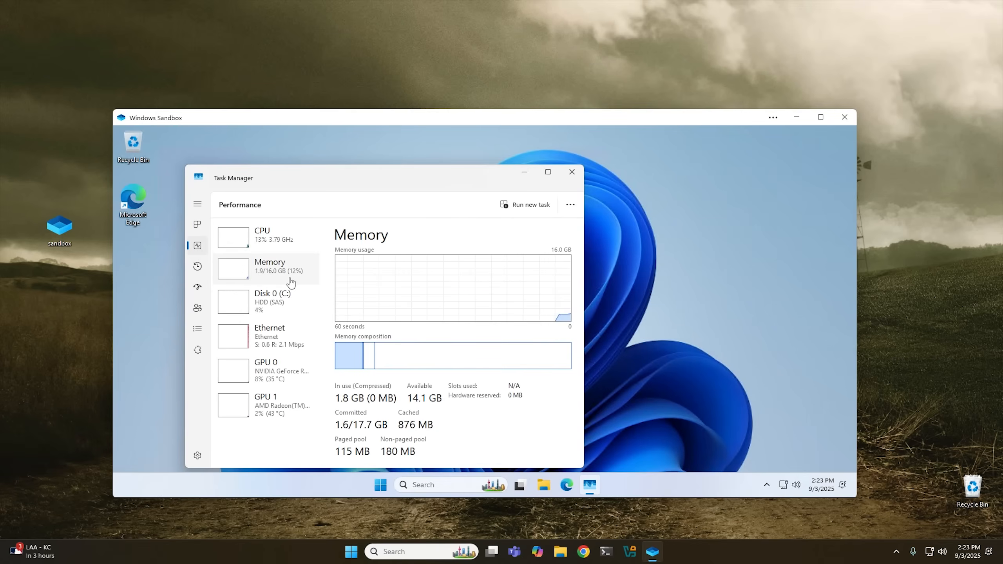
pyautogui.moveTo(449, 170); pyautogui.dragTo(550, 157)
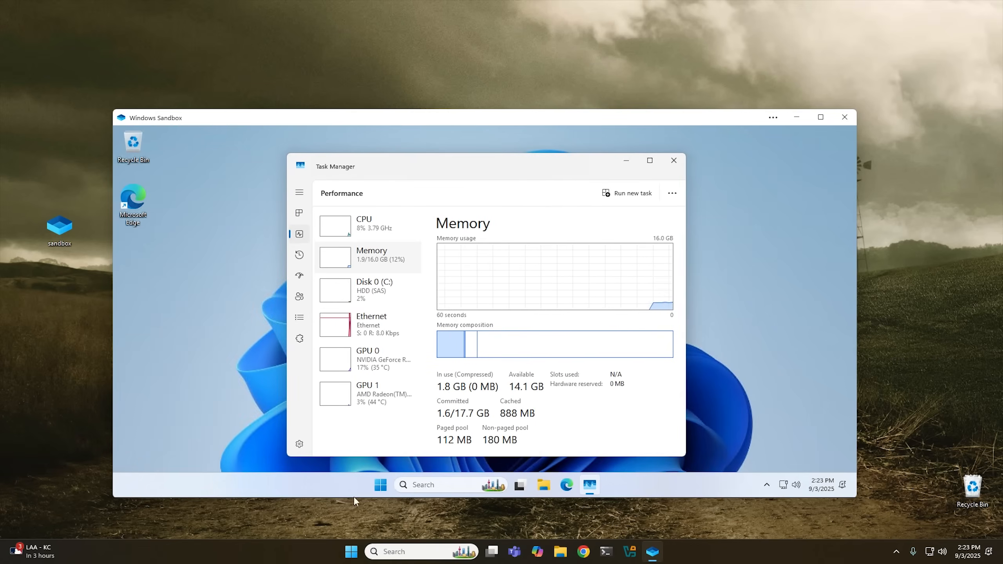
# Open Task Manager on the host and examine its Memory performance for comparison with the sandbox
pyautogui.rightClick(258, 553)
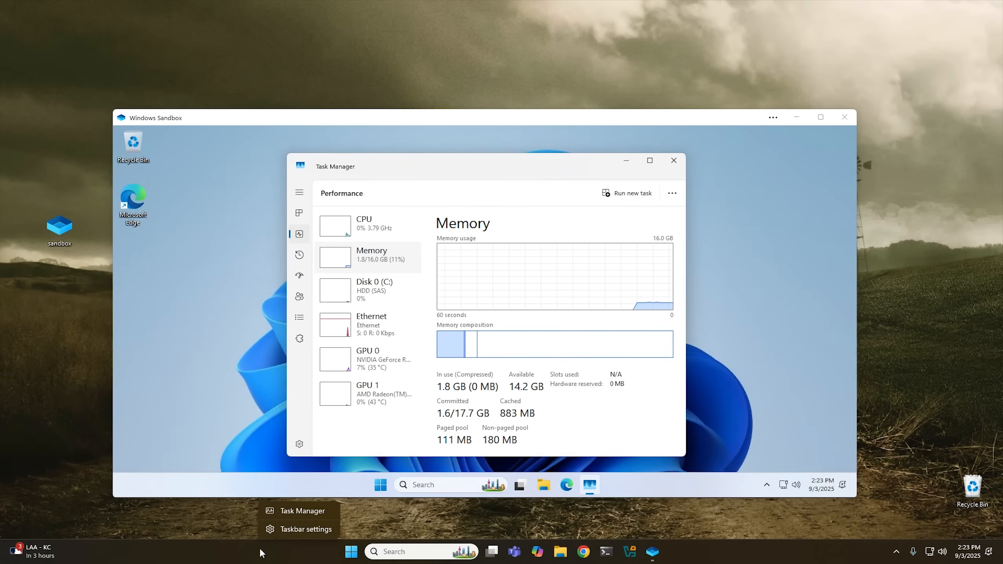
pyautogui.click(295, 507)
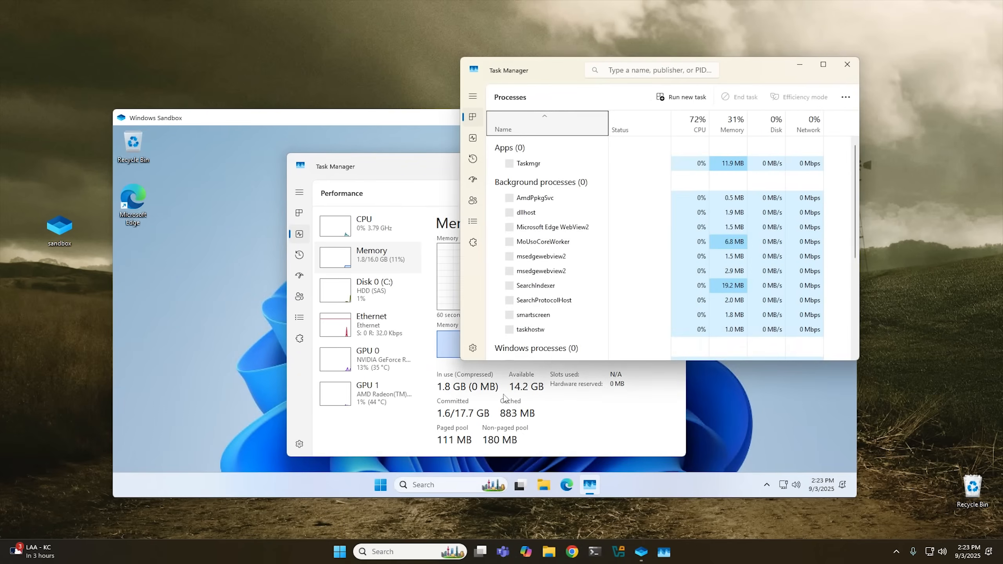
pyautogui.click(472, 140)
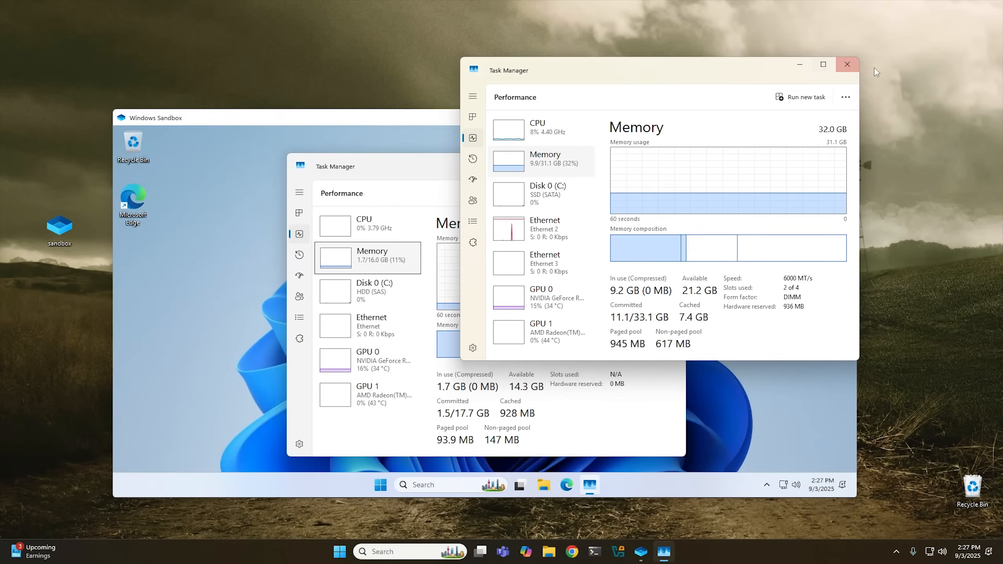
# Close the host's Task Manager and close Windows Sandbox, discarding its contents
pyautogui.click(855, 65)
pyautogui.click(845, 117)
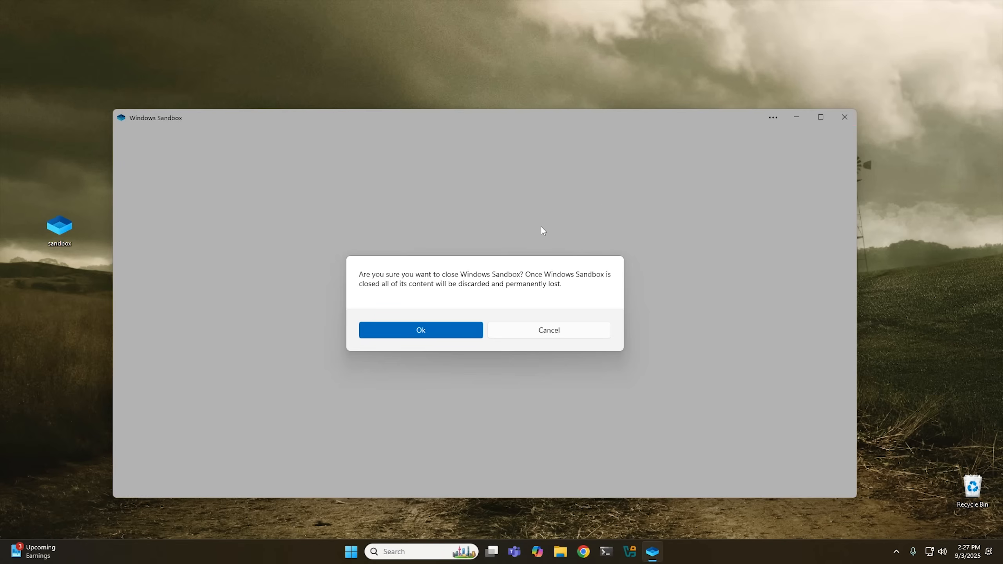
pyautogui.click(429, 334)
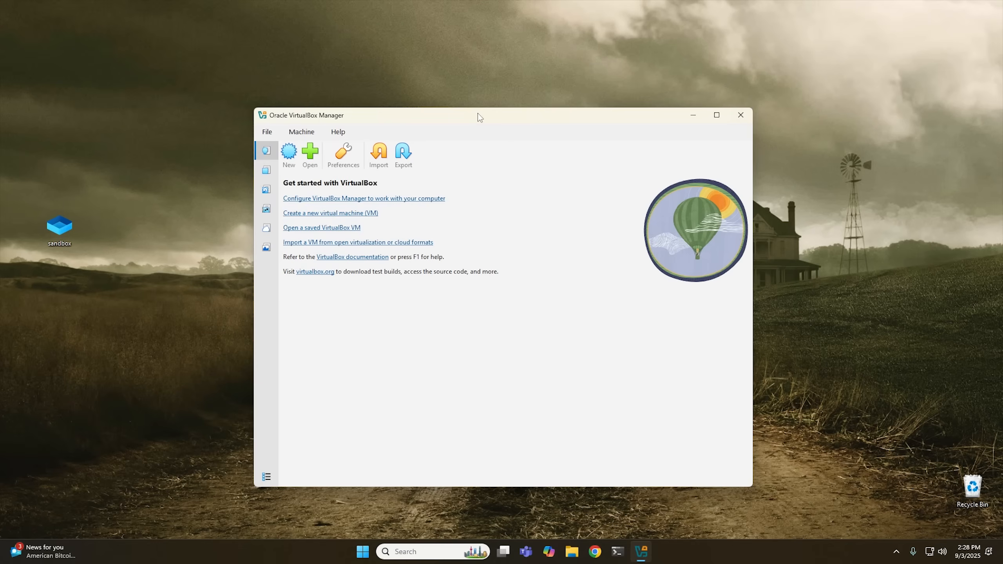
# Switch to Chrome, view the Extension Pack section on VirtualBox's downloads page, and return to Oracle VirtualBox Manager
pyautogui.click(595, 552)
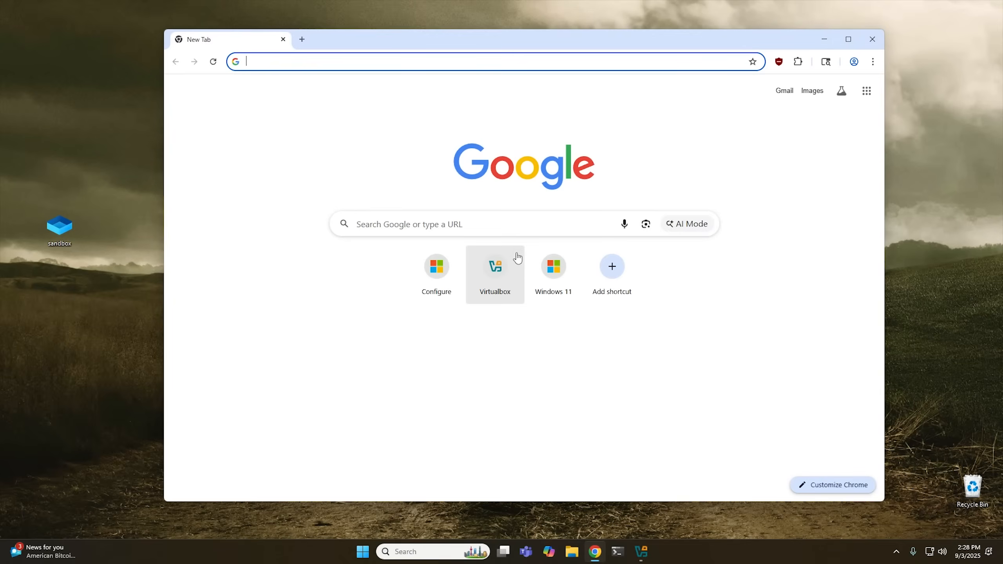
pyautogui.click(507, 267)
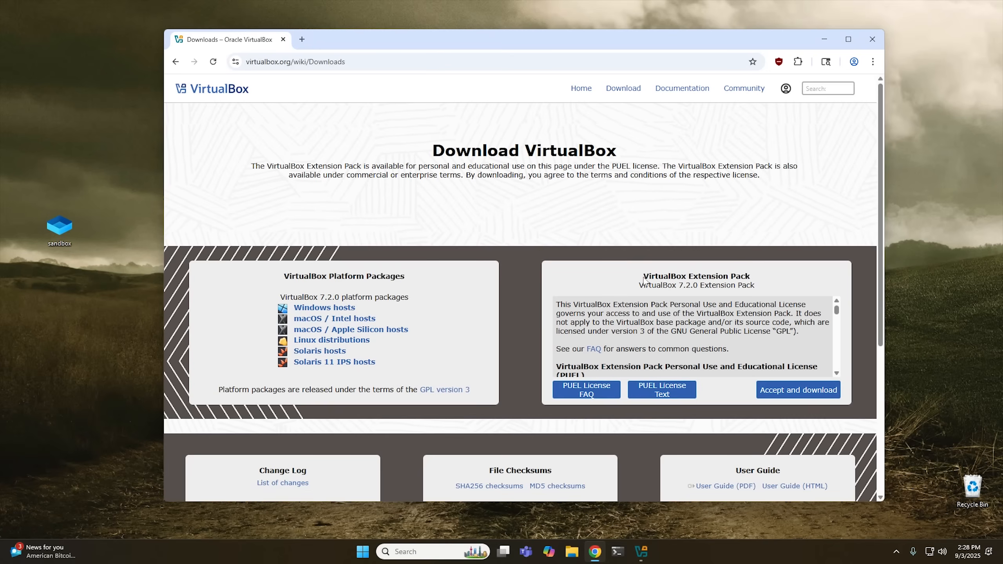
pyautogui.moveTo(644, 274); pyautogui.dragTo(764, 283)
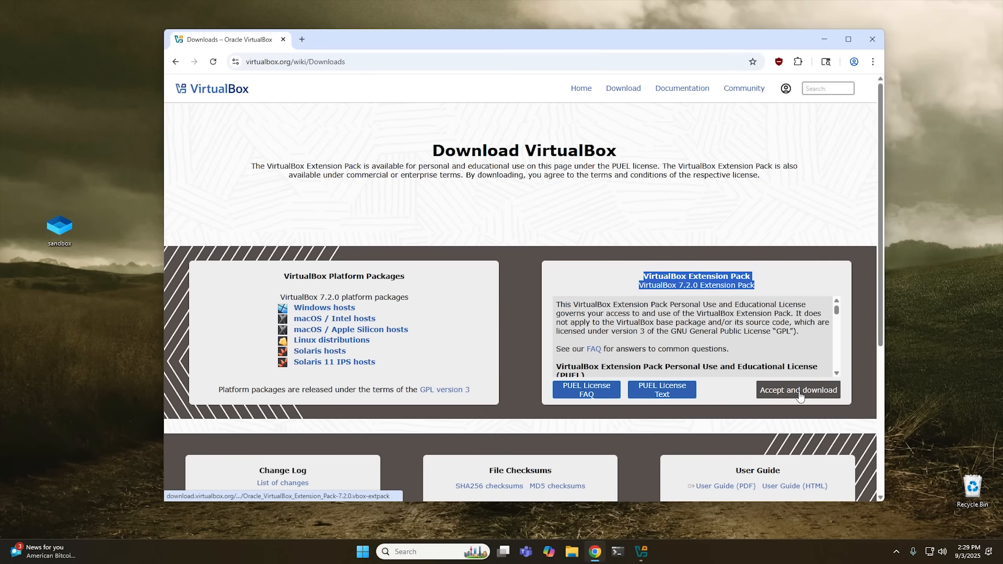
pyautogui.click(870, 36)
pyautogui.click(440, 114)
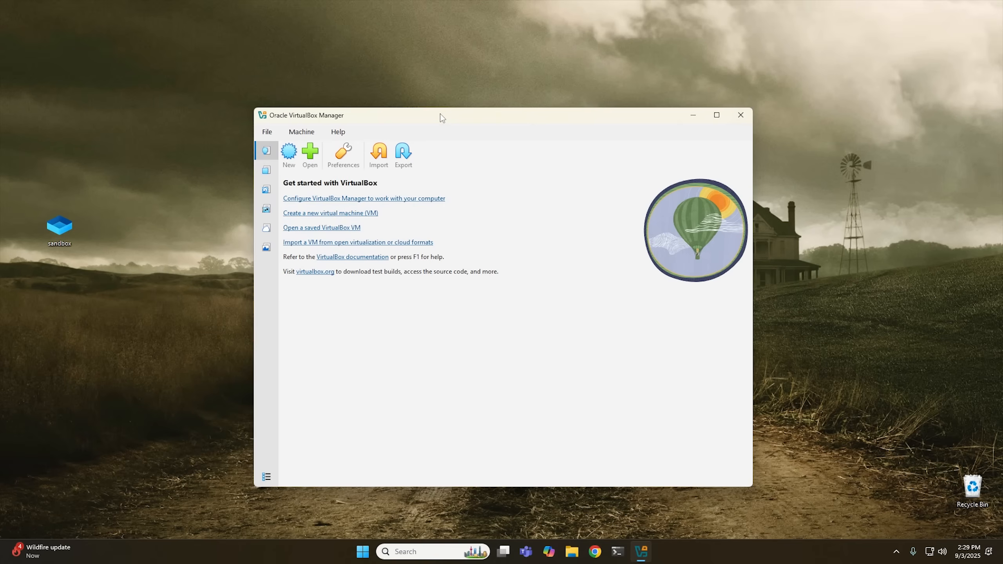
# Switch to Chrome, find the x64 disk image (ISO) section on Microsoft's Windows 11 download page, and close the browser
pyautogui.click(595, 552)
pyautogui.click(567, 277)
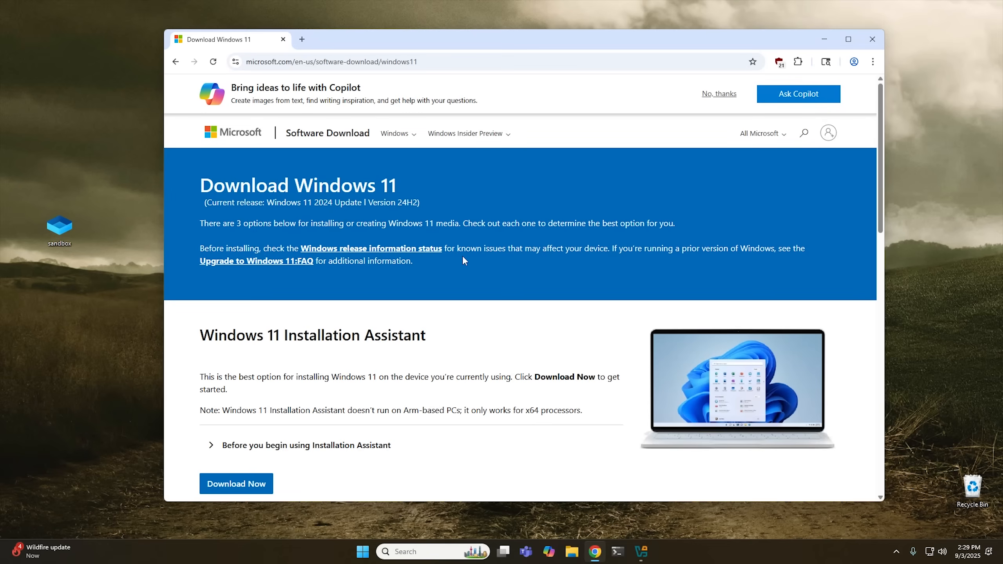
pyautogui.scroll(-5, 463, 257)
pyautogui.scroll(-4, 464, 260)
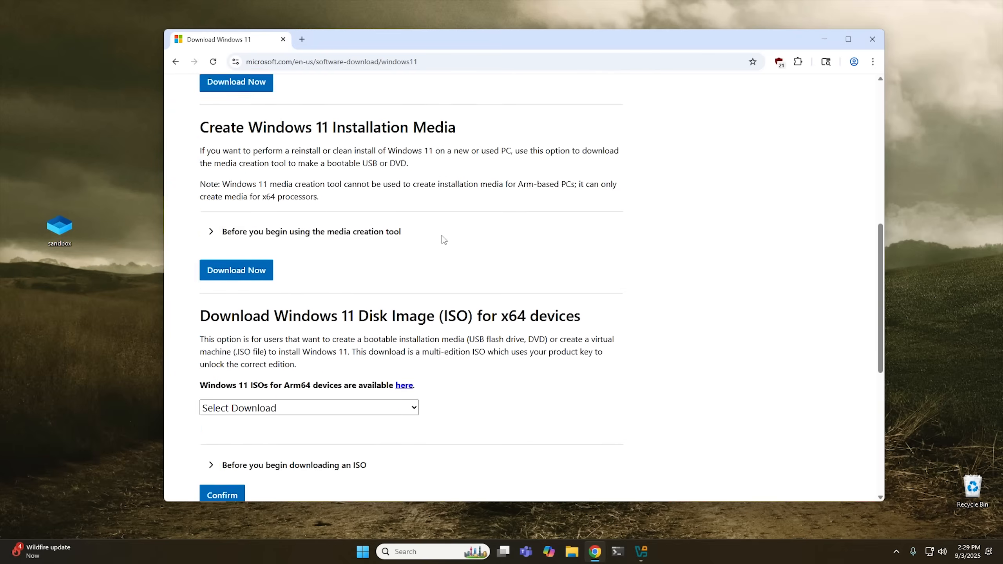
pyautogui.moveTo(439, 197); pyautogui.dragTo(511, 191)
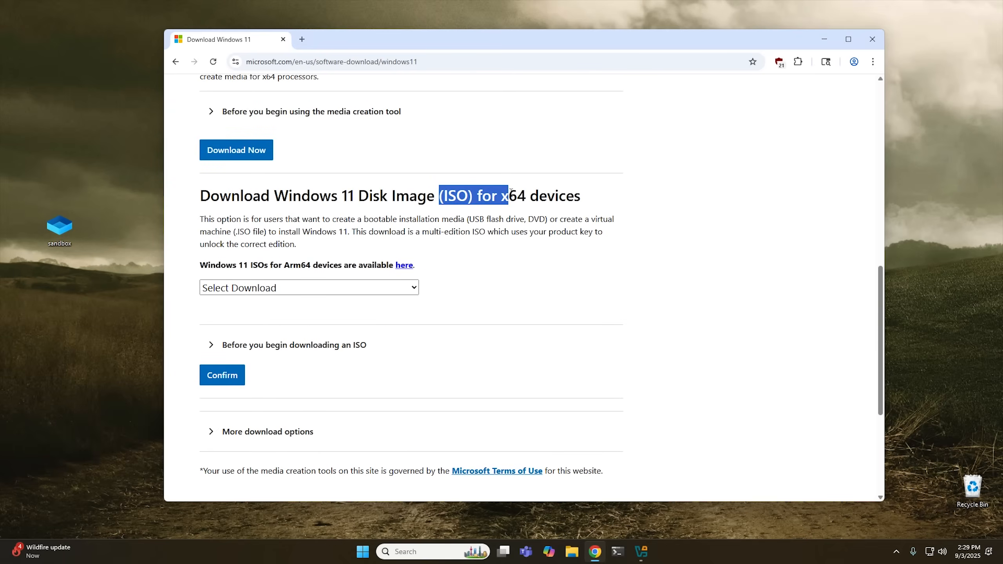
pyautogui.click(872, 39)
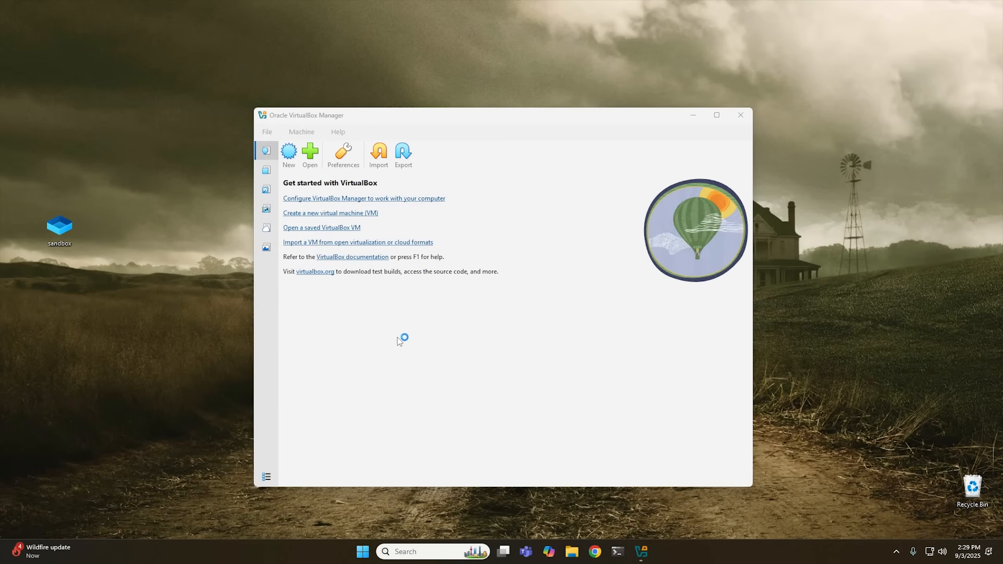
# Start a new virtual machine named Windows 11 in VirtualBox and select Windows 11 24H2 from Downloads as its ISO image
pyautogui.click(288, 152)
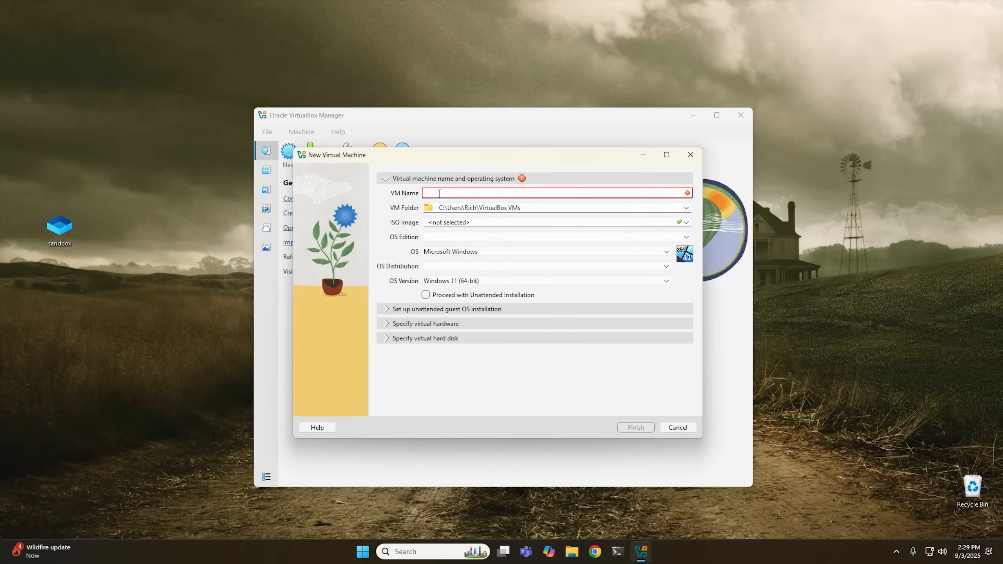
pyautogui.write('Windows 11')
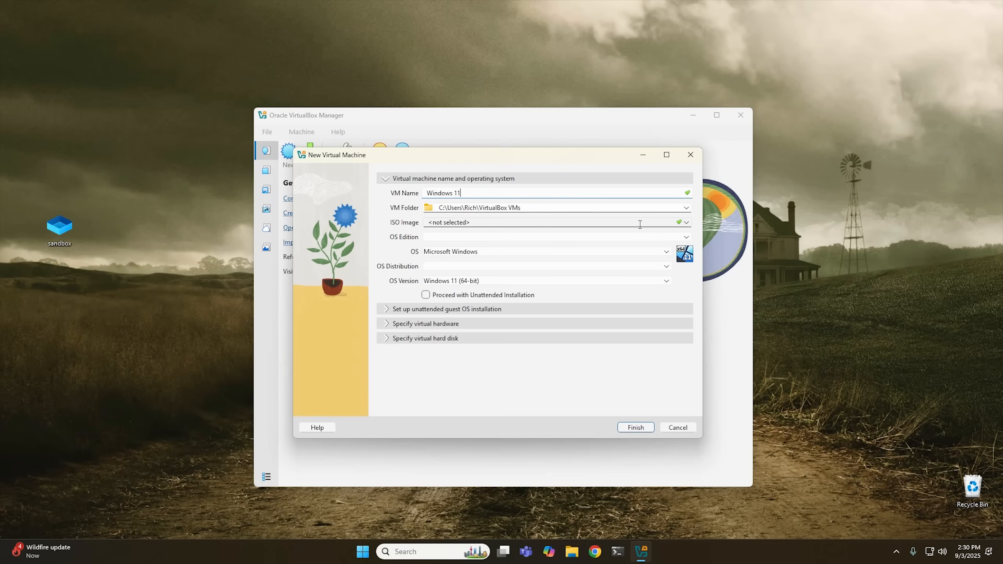
pyautogui.click(689, 222)
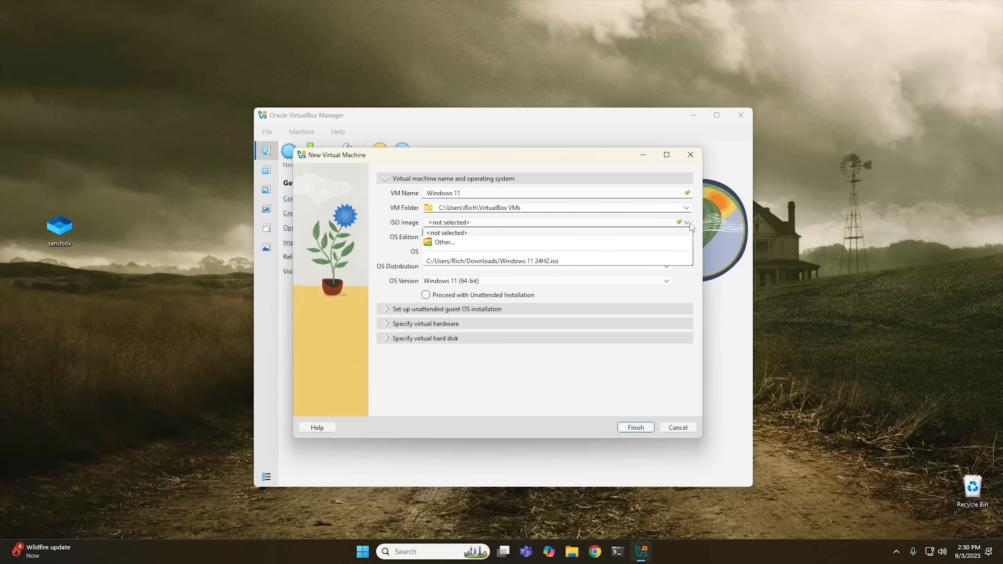
pyautogui.click(444, 242)
pyautogui.click(419, 264)
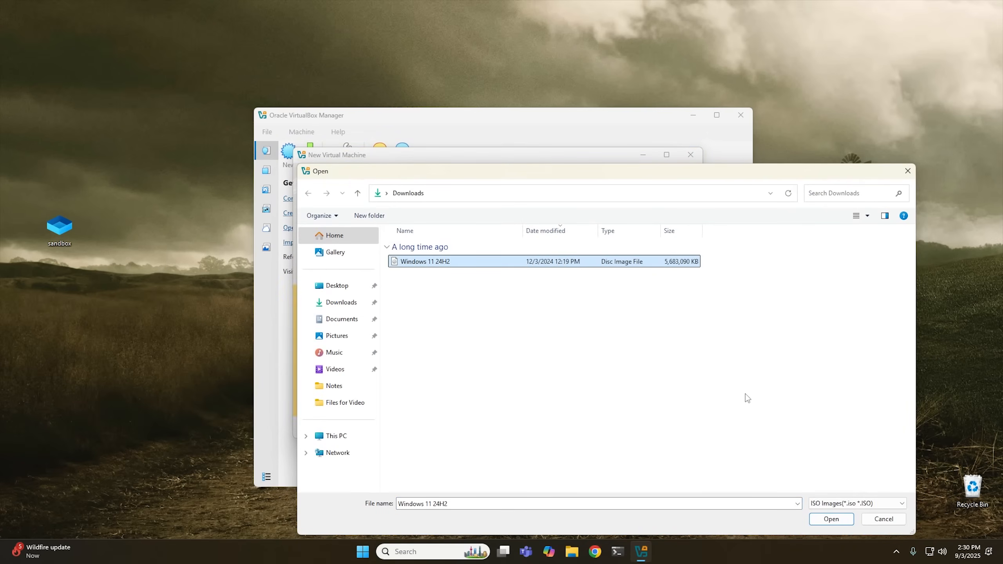
pyautogui.click(836, 523)
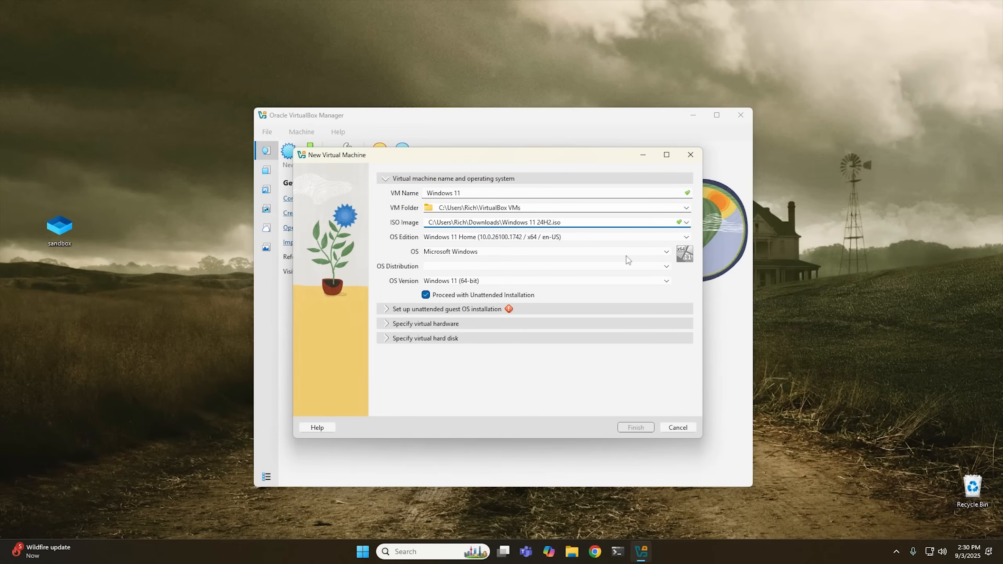
# Turn off unattended installation for the new virtual machine and view the unattended guest OS installation options
pyautogui.click(493, 300)
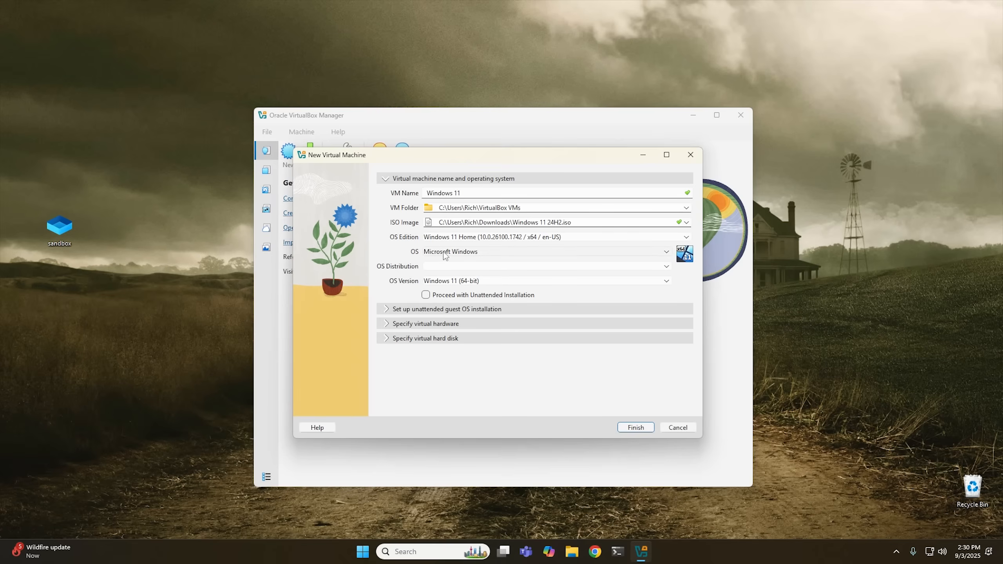
pyautogui.click(455, 255)
pyautogui.click(455, 255)
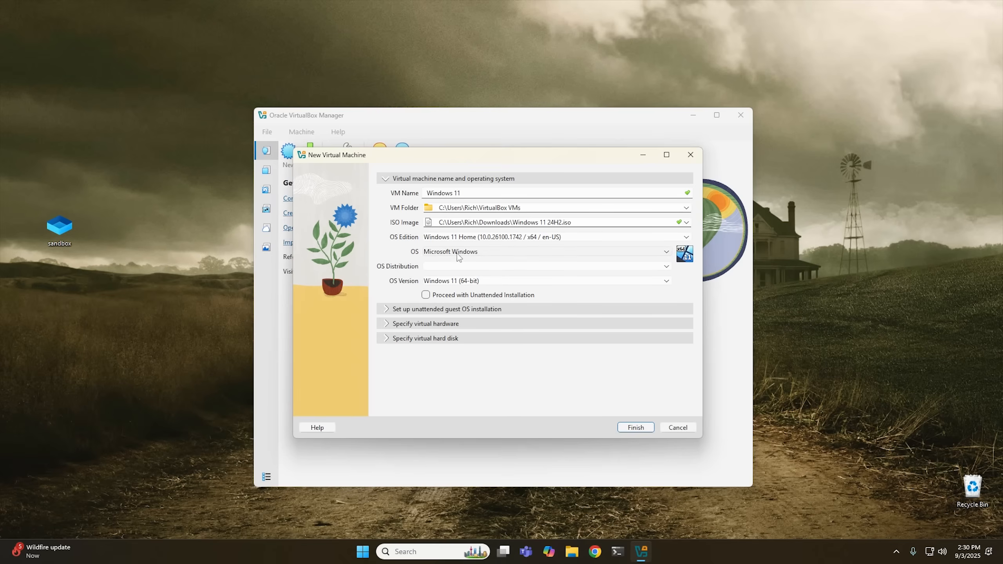
pyautogui.click(388, 310)
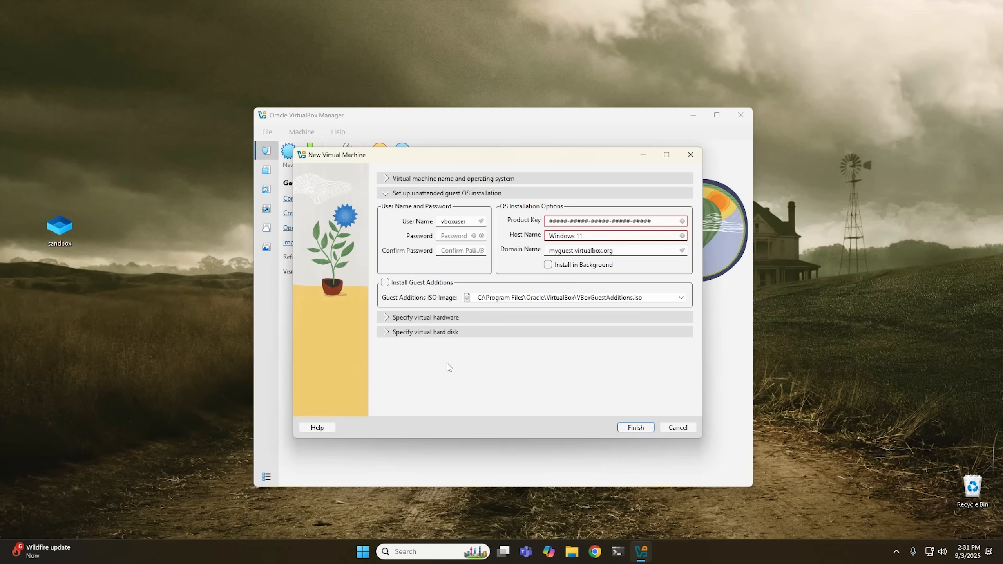
# Give the virtual machine 16384 MB of base memory and 4 CPUs, and create it with a new 80 GB virtual hard disk
pyautogui.click(389, 319)
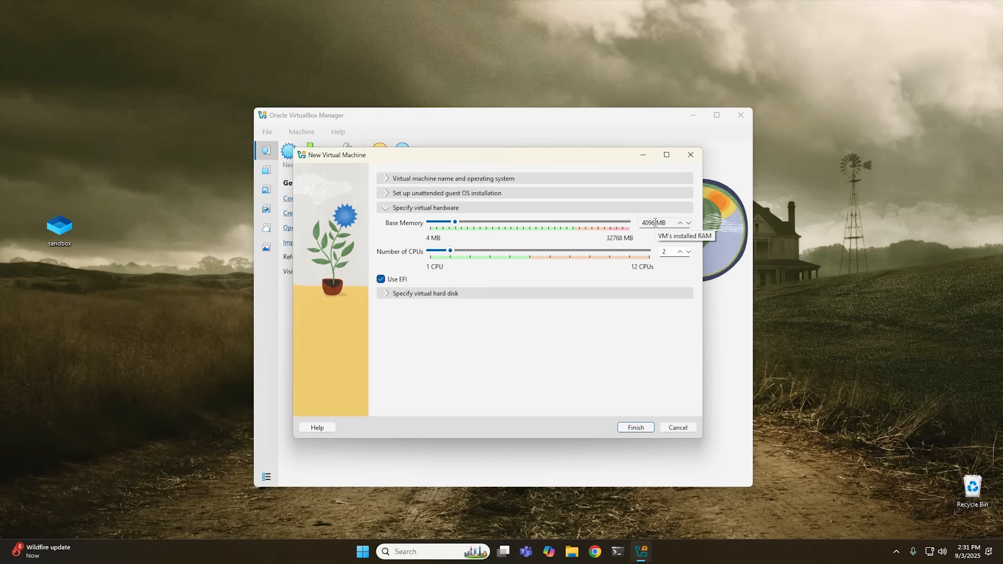
pyautogui.moveTo(455, 221); pyautogui.dragTo(529, 230)
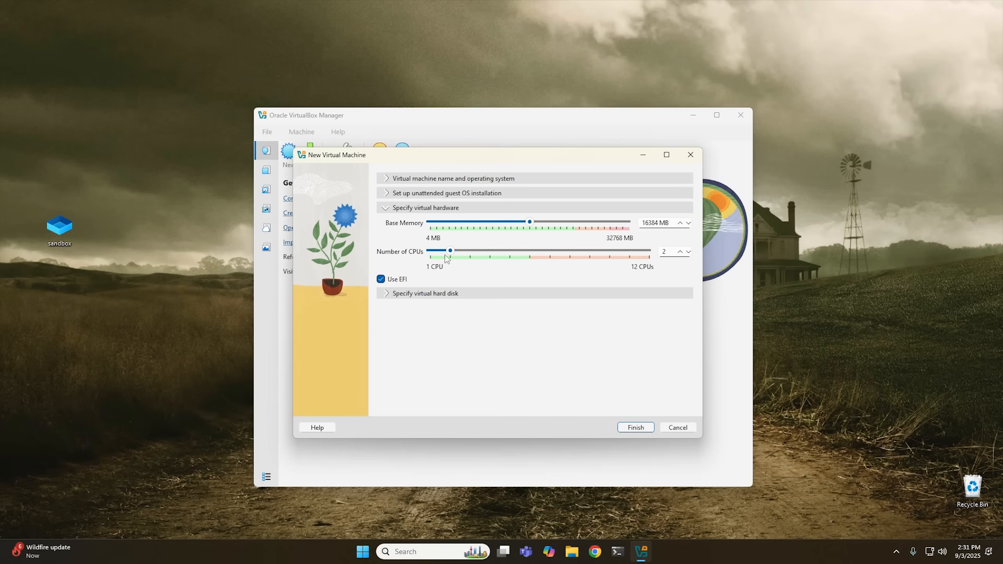
pyautogui.moveTo(451, 250); pyautogui.dragTo(499, 253)
pyautogui.click(397, 295)
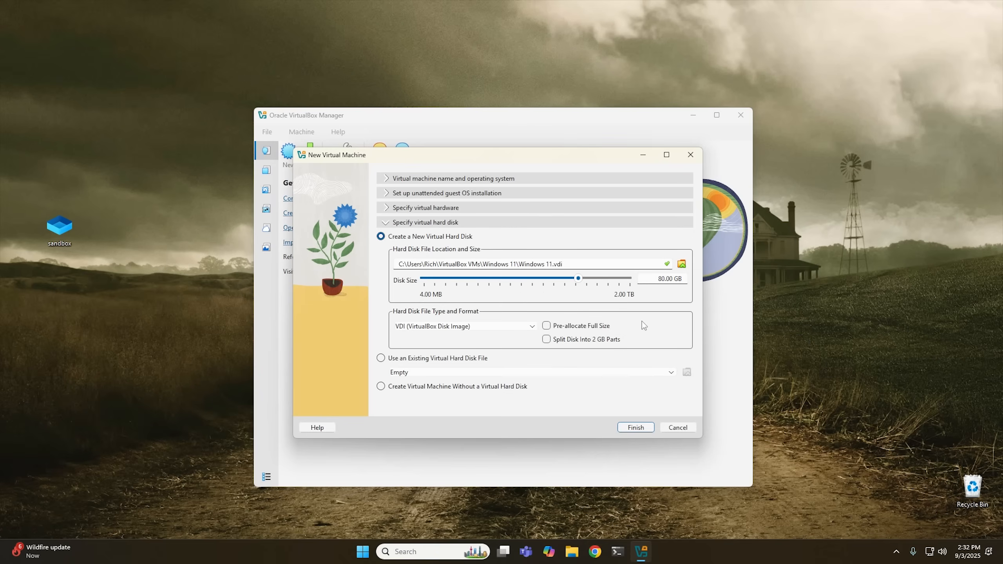
pyautogui.click(637, 428)
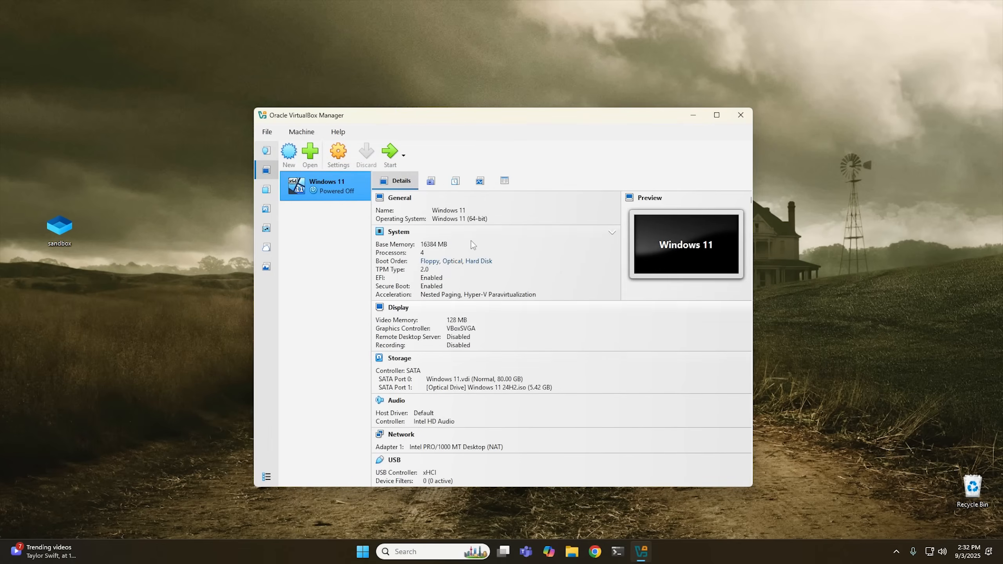
# Start the Windows 11 virtual machine, boot it from the installation image, and reposition its window higher on the host desktop
pyautogui.click(389, 154)
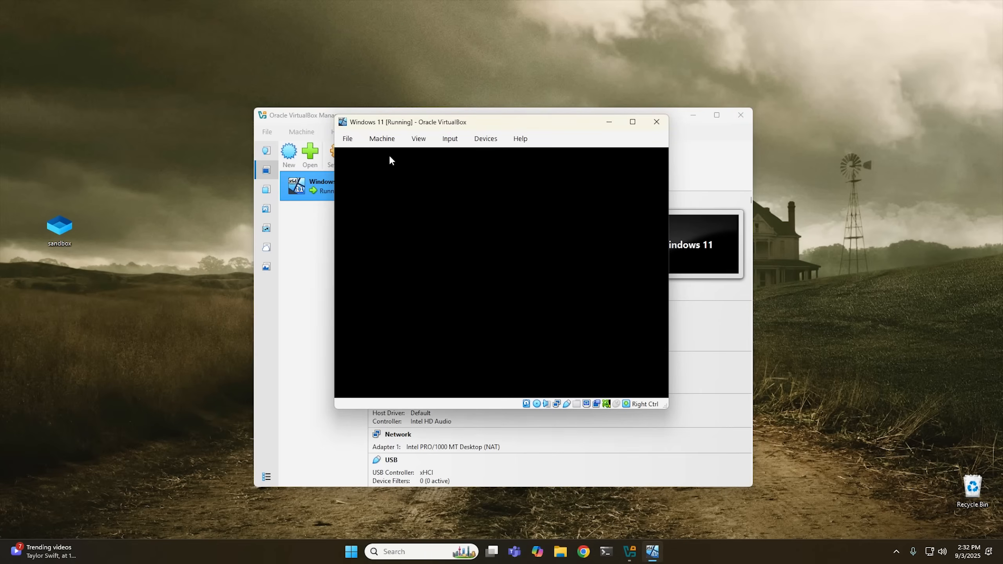
pyautogui.click(389, 159)
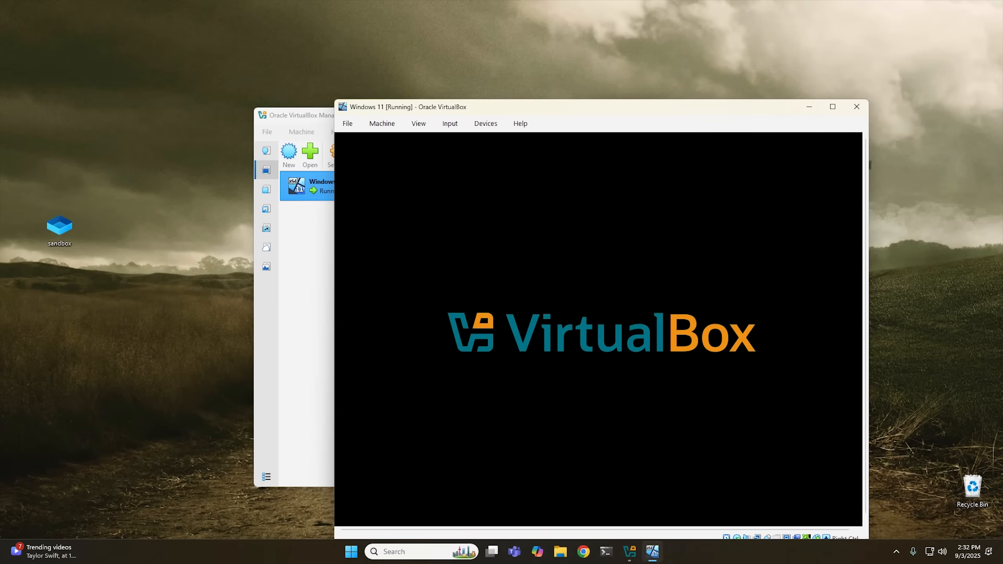
pyautogui.moveTo(566, 110); pyautogui.dragTo(459, 82)
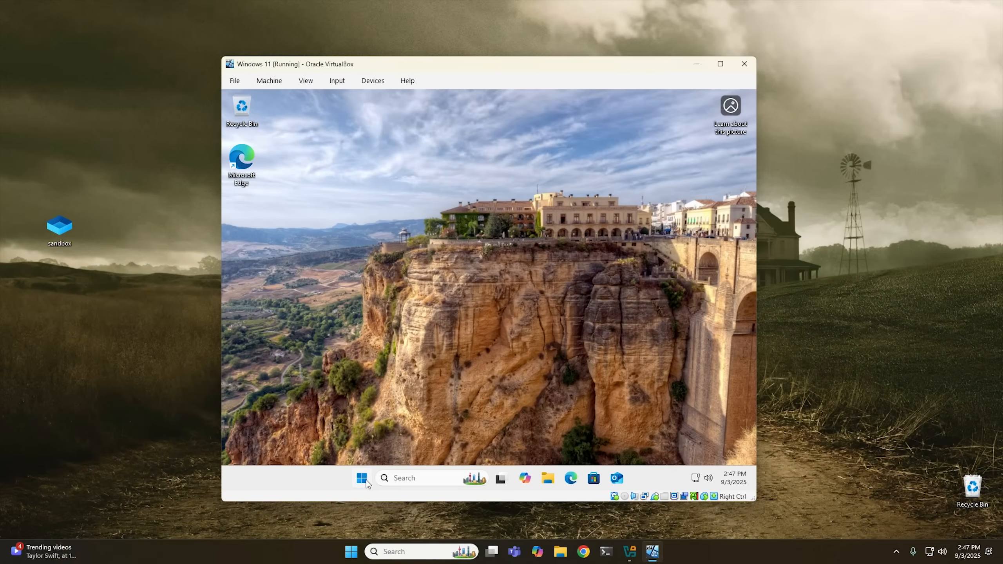
# View the Start menu of the installed Windows 11 guest, and shut the guest down from within Windows
pyautogui.click(362, 479)
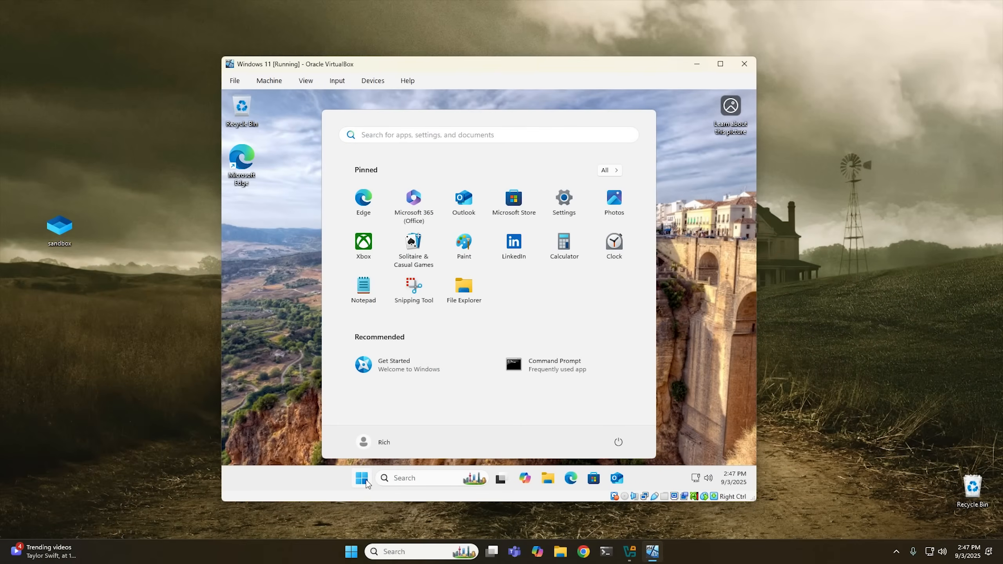
pyautogui.click(304, 253)
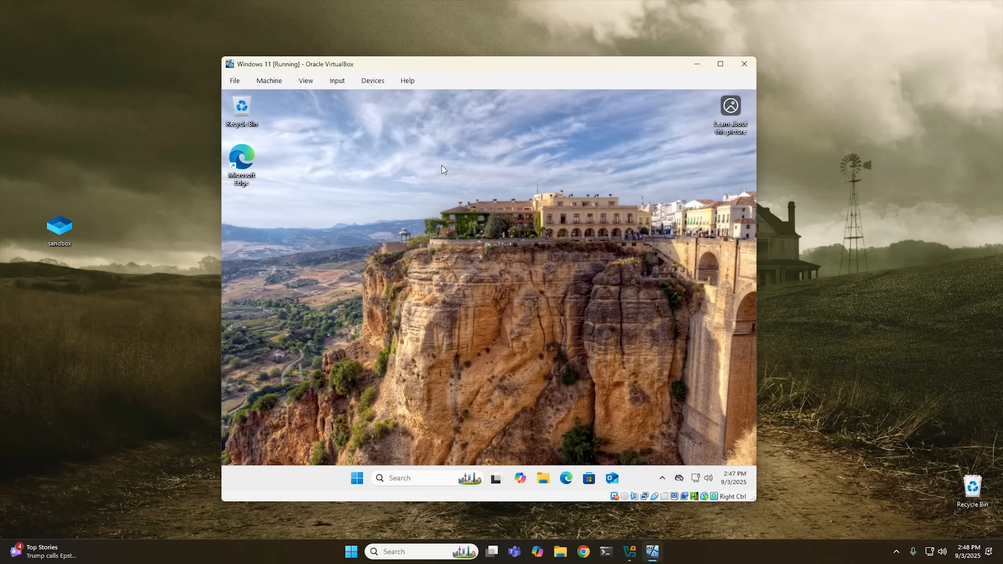
pyautogui.moveTo(483, 67)
pyautogui.mouseDown()
pyautogui.moveTo(467, 58)
pyautogui.moveTo(485, 68)
pyautogui.mouseUp()
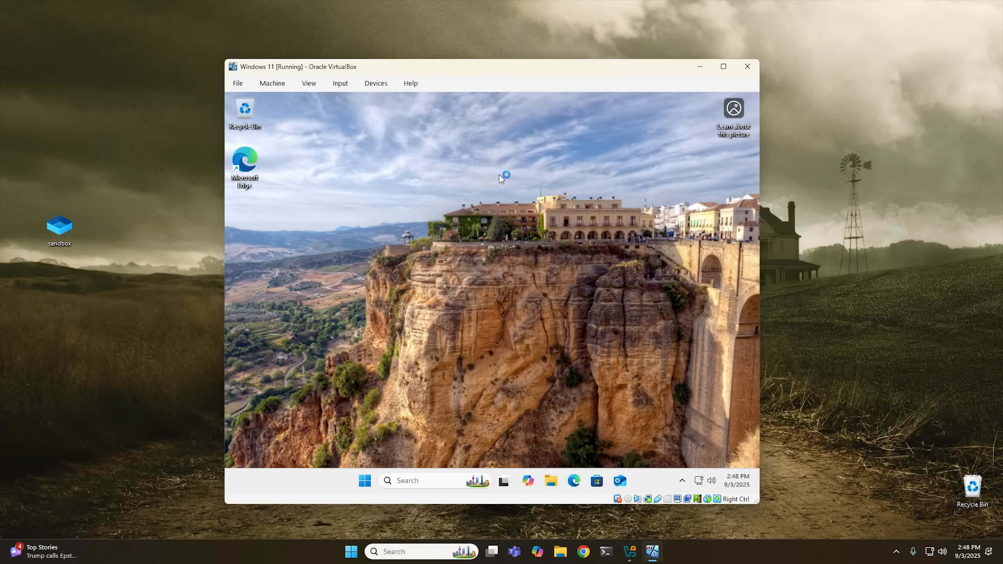
pyautogui.click(360, 480)
pyautogui.click(621, 444)
pyautogui.click(632, 407)
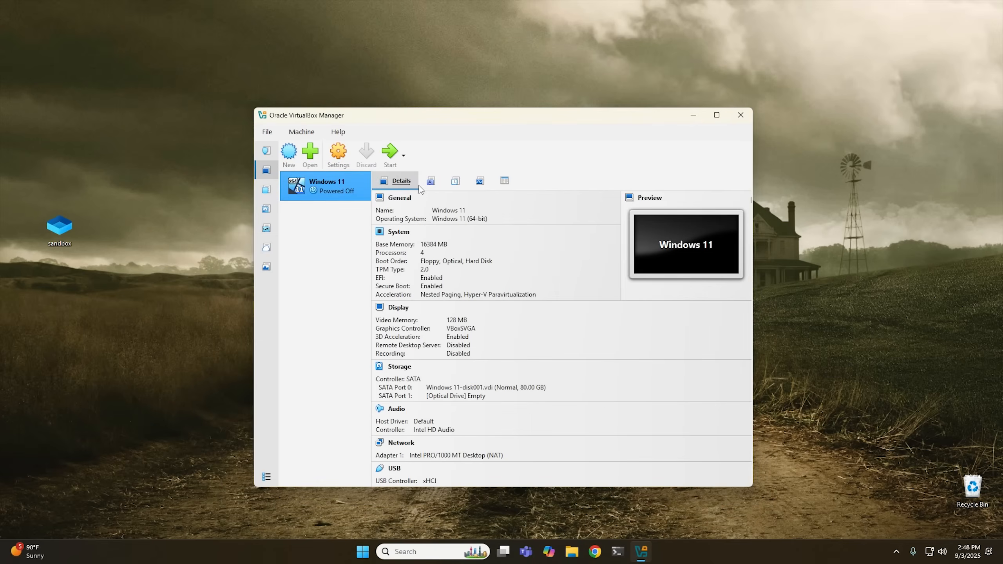
# Take a snapshot of the powered-off Windows 11 virtual machine's current state and name it Testing Scarry File
pyautogui.click(431, 181)
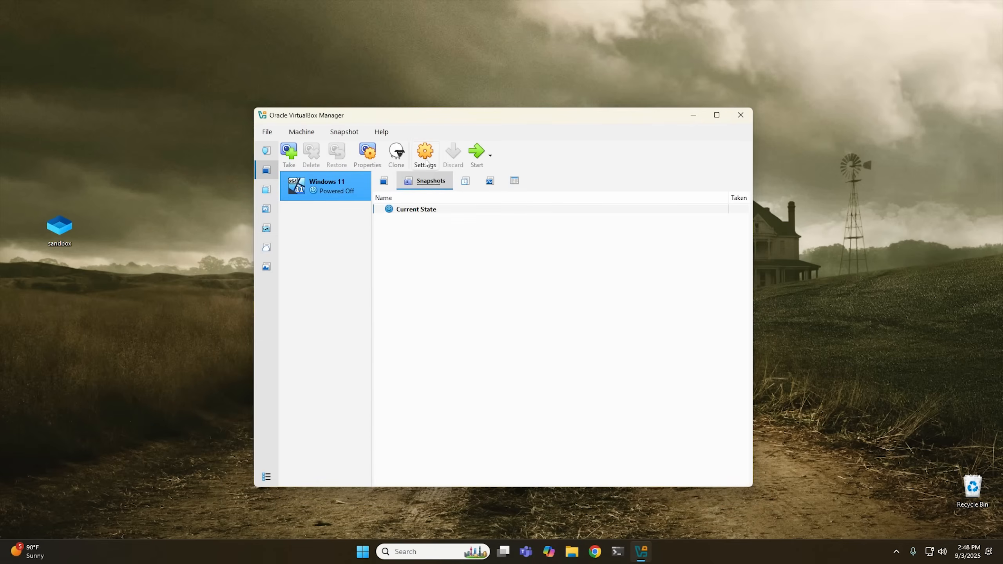
pyautogui.rightClick(410, 214)
pyautogui.click(435, 218)
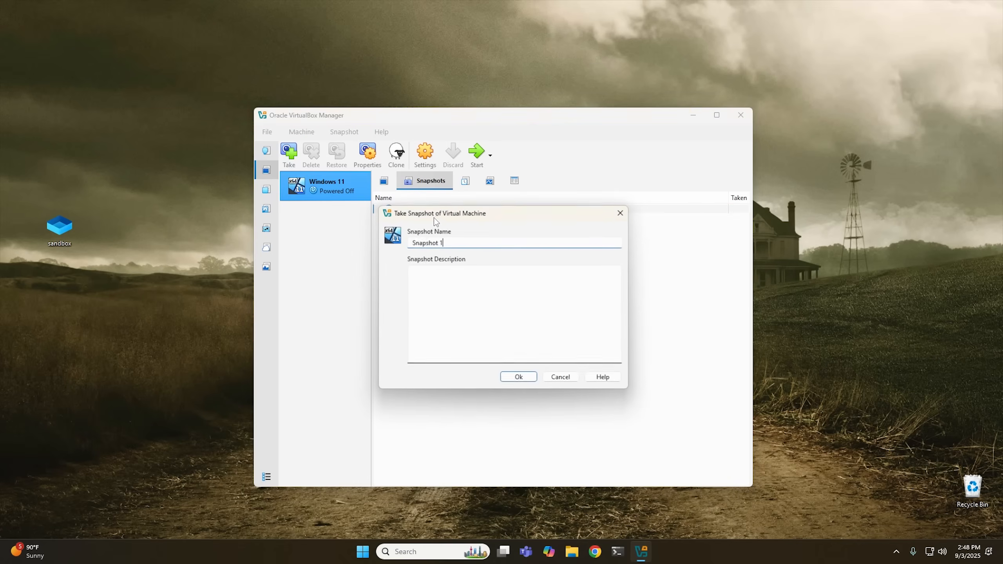
pyautogui.press('BackSpace')
pyautogui.press('BackSpace')
pyautogui.press('BackSpace')
pyautogui.press('BackSpace')
pyautogui.press('BackSpace')
pyautogui.press('BackSpace')
pyautogui.press('BackSpace')
pyautogui.press('BackSpace')
pyautogui.press('BackSpace')
pyautogui.press('BackSpace')
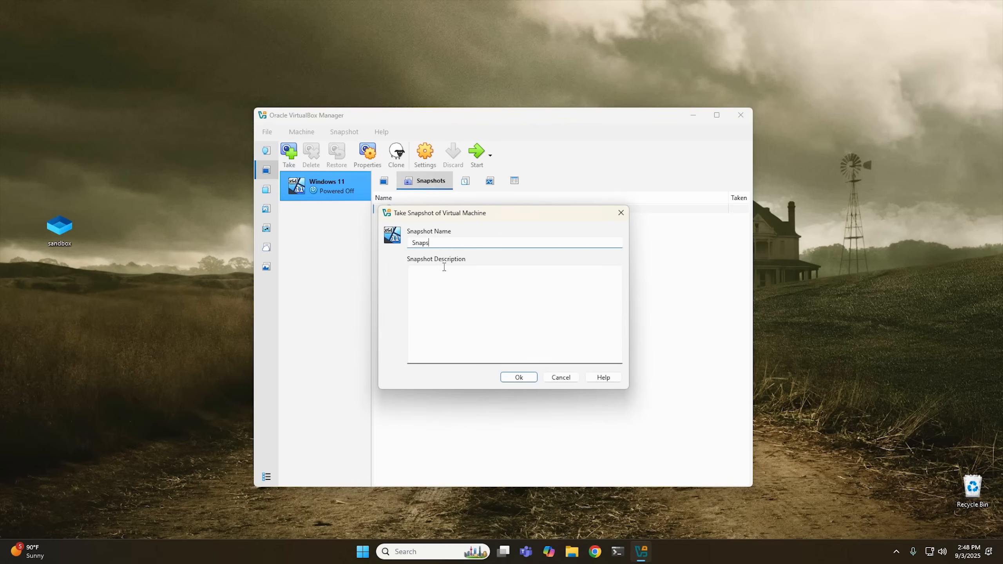
pyautogui.write('Testuing')
pyautogui.press('BackSpace')
pyautogui.press('BackSpace')
pyautogui.press('BackSpace')
pyautogui.press('BackSpace')
pyautogui.press('BackSpace')
pyautogui.press('BackSpace')
pyautogui.write('ting Scarry File')
pyautogui.press('Return')
pyautogui.click(425, 211)
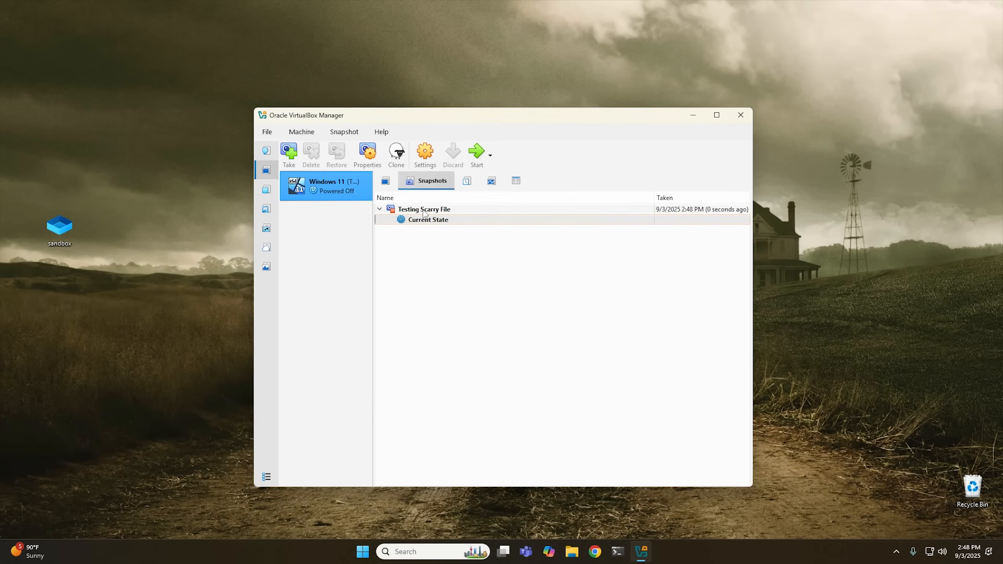
pyautogui.click(429, 221)
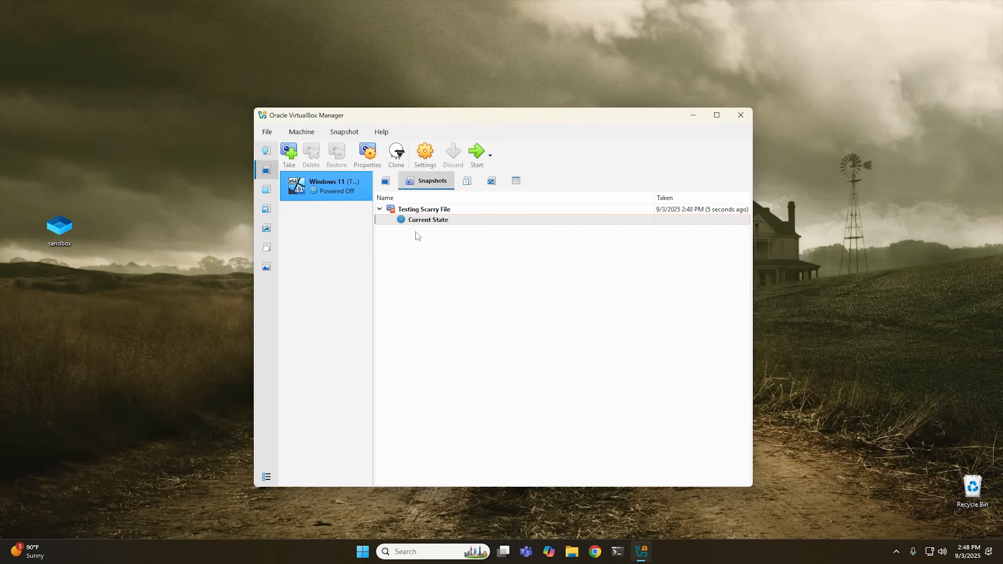
# Start the Windows 11 virtual machine and create a text document named This File on the guest's desktop
pyautogui.click(478, 152)
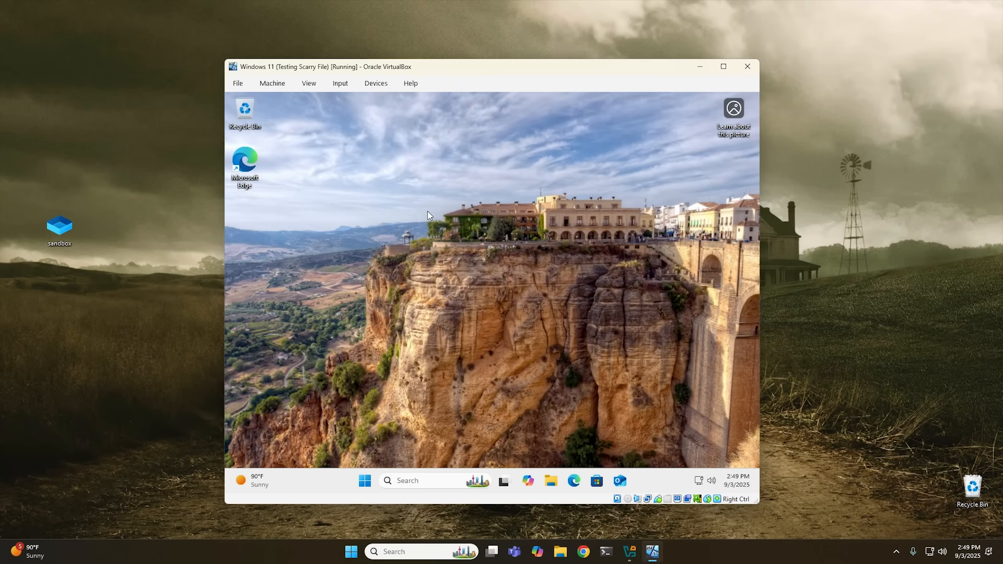
pyautogui.rightClick(384, 184)
pyautogui.moveTo(422, 252)
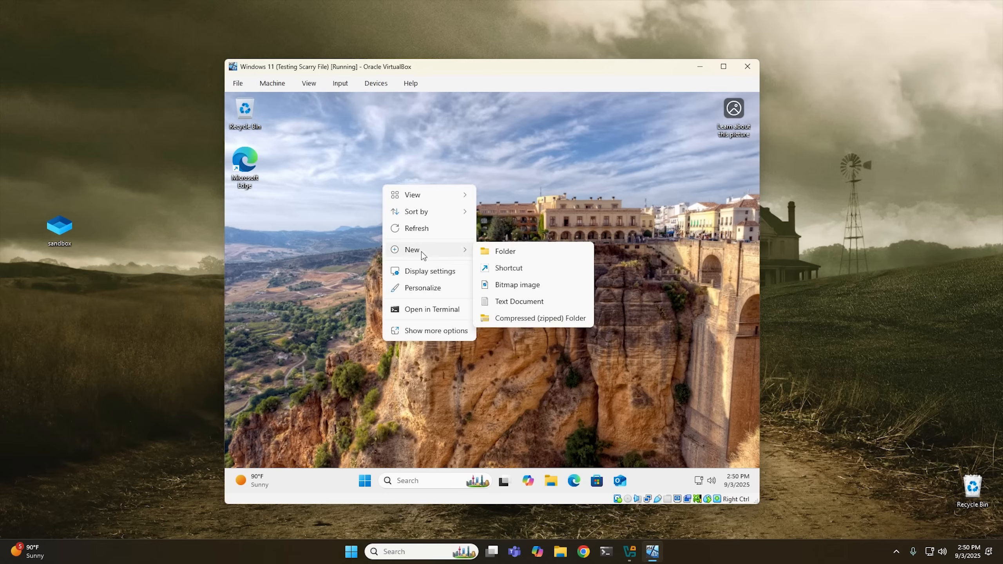
pyautogui.click(522, 302)
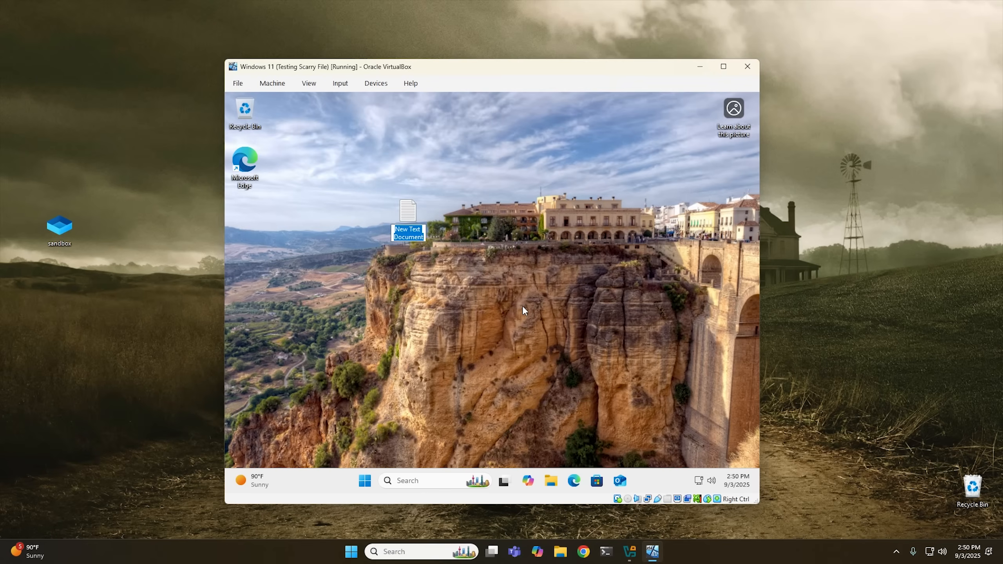
pyautogui.write('This File')
pyautogui.press('Return')
# Power off the virtual machine and restore the Testing Scarry File snapshot without creating a snapshot of the current machine state
pyautogui.click(748, 66)
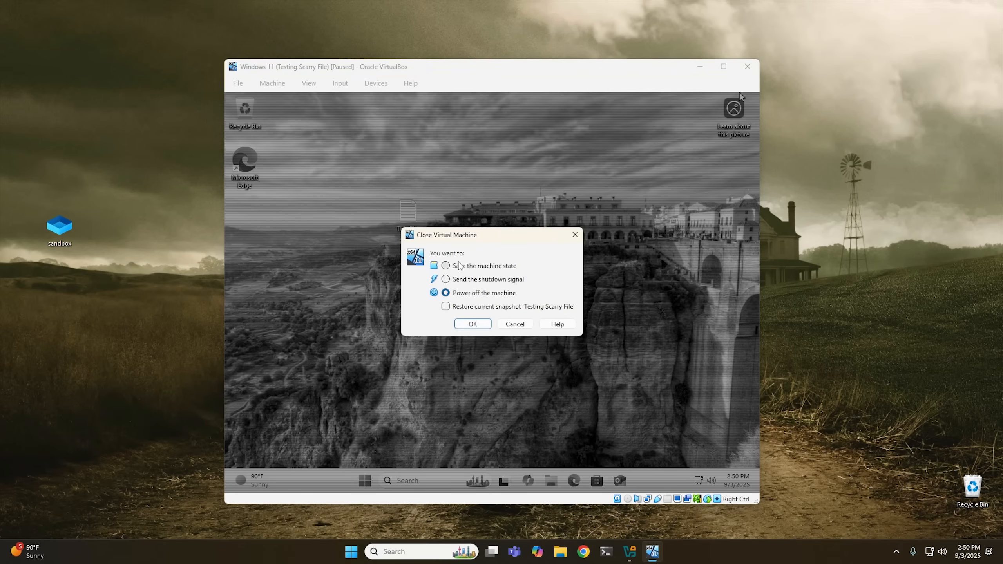
pyautogui.click(474, 324)
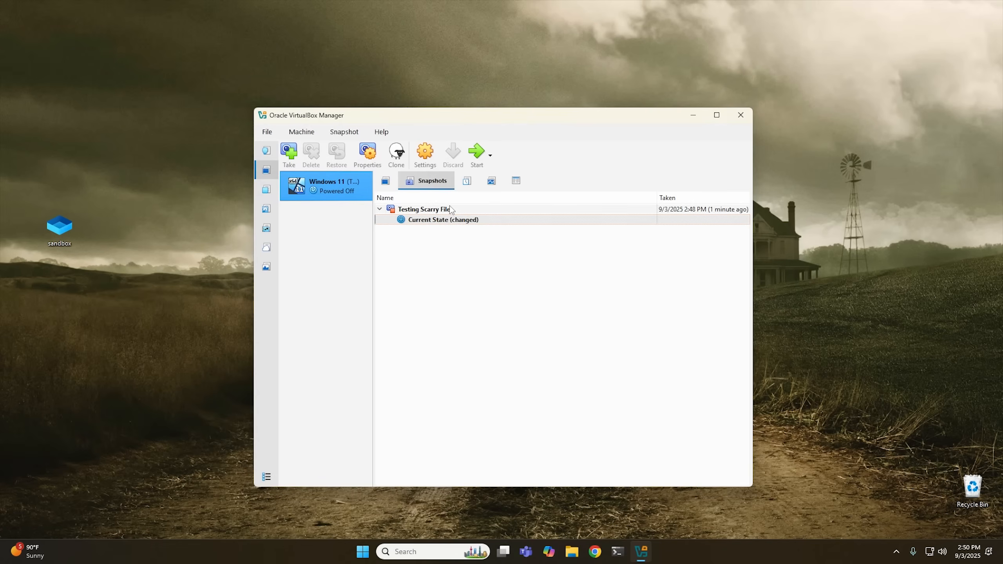
pyautogui.click(424, 213)
pyautogui.rightClick(424, 212)
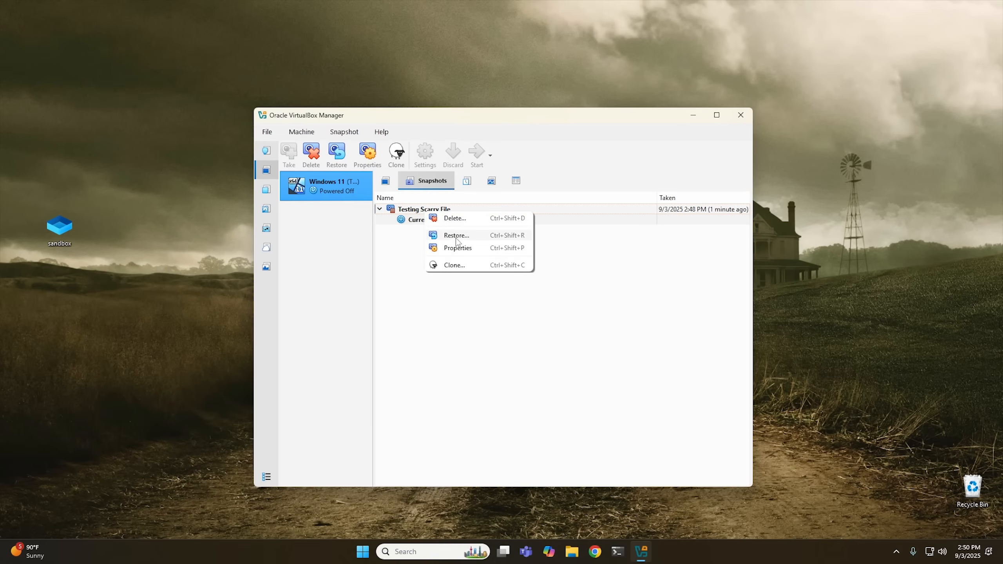
pyautogui.click(459, 237)
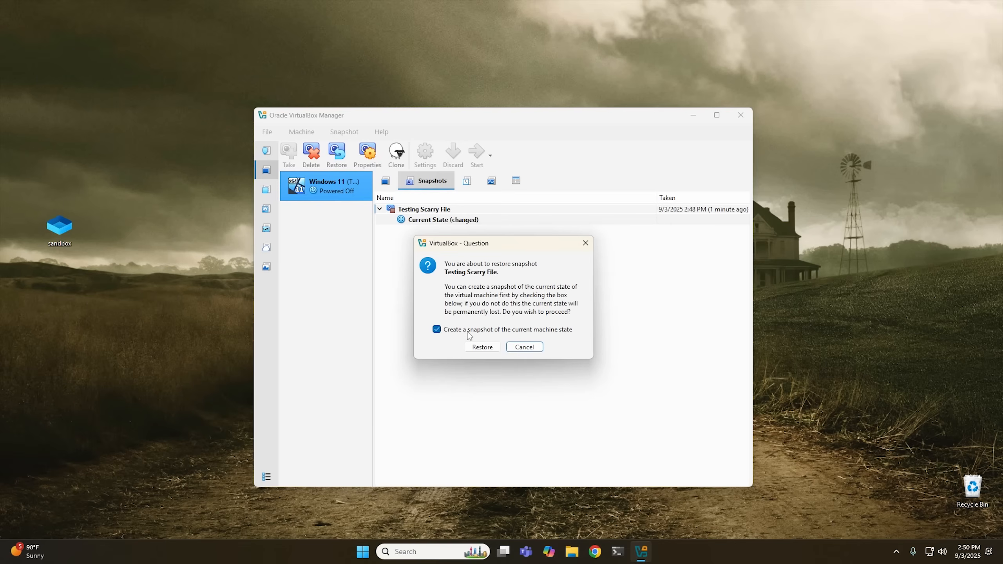
pyautogui.click(455, 331)
pyautogui.click(480, 347)
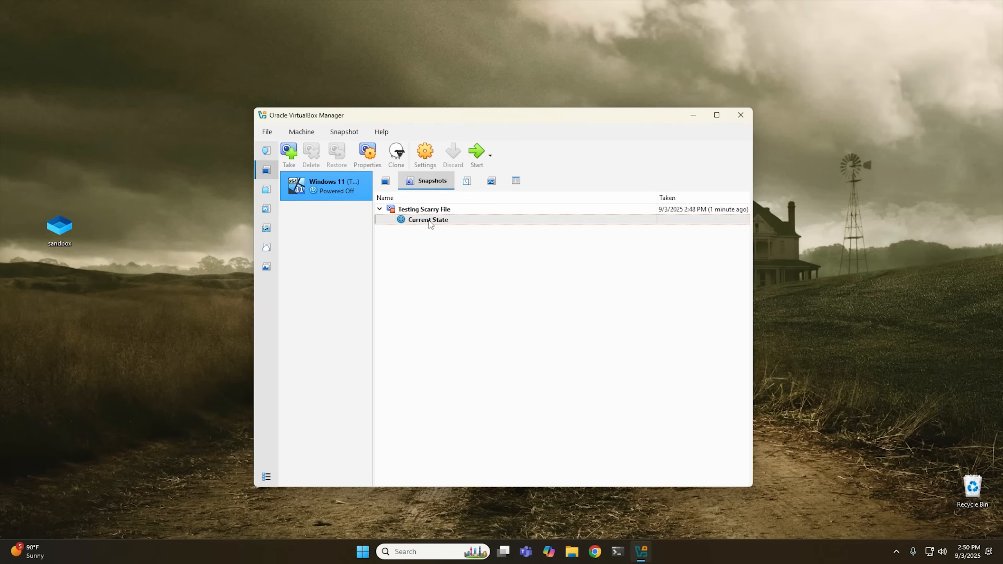
# Start the restored Windows 11 virtual machine
pyautogui.click(476, 155)
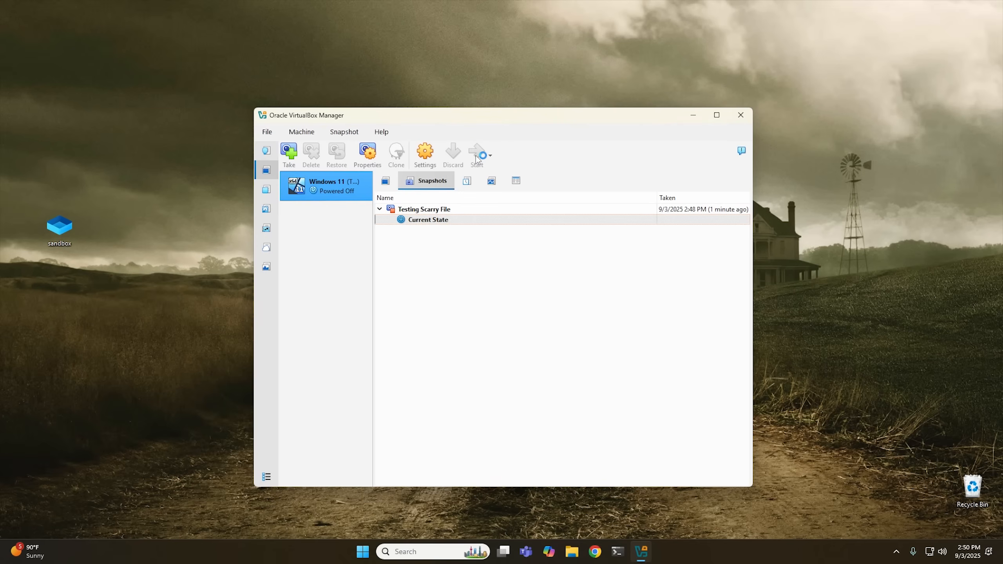